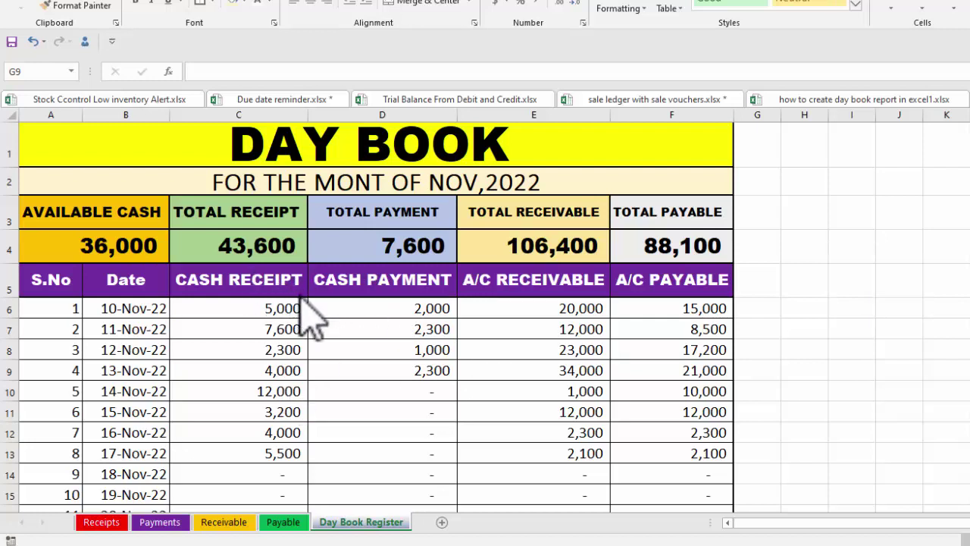
# Check the SUM formulas behind Total Receipt, Payment, Receivable and Payable in C4–F4, then view the Receipts sheet
pyautogui.click(251, 244)
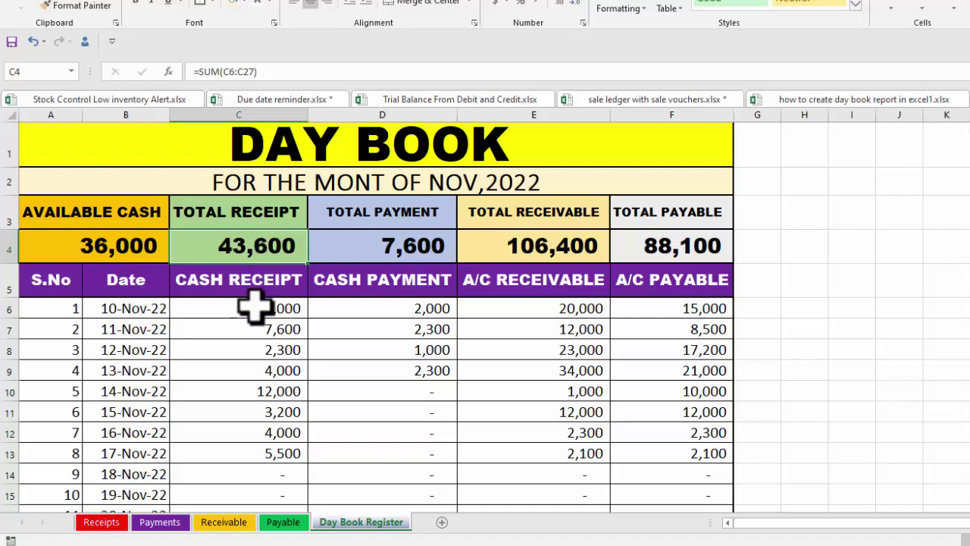
pyautogui.click(371, 239)
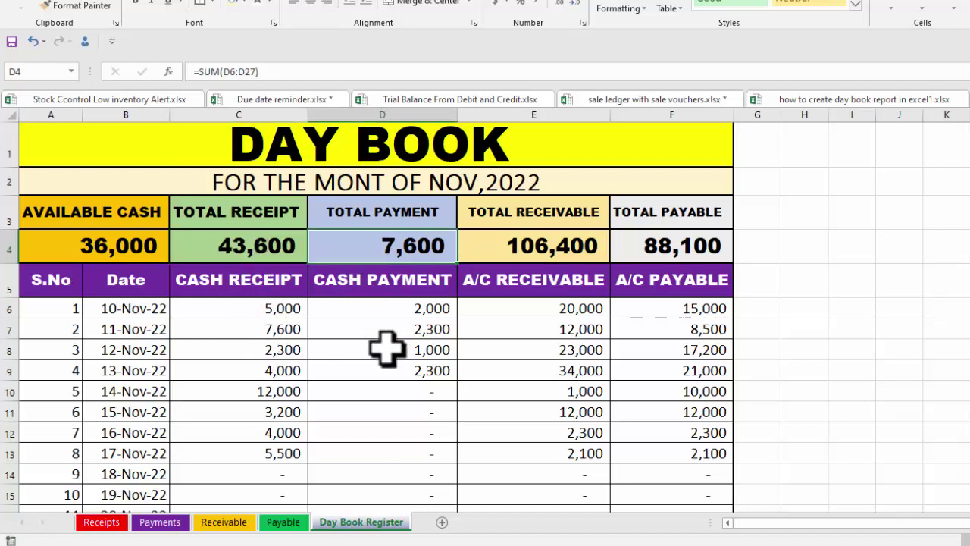
pyautogui.click(523, 258)
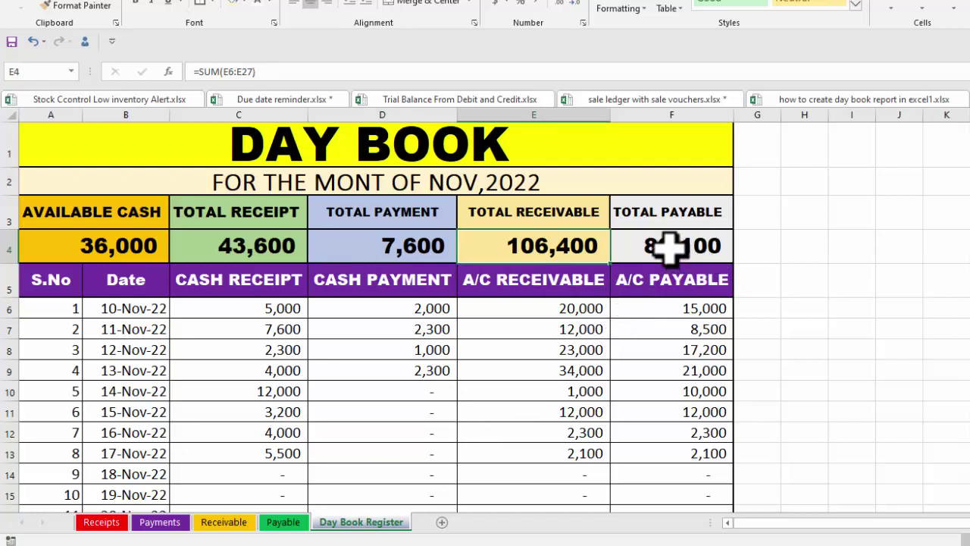
pyautogui.click(669, 249)
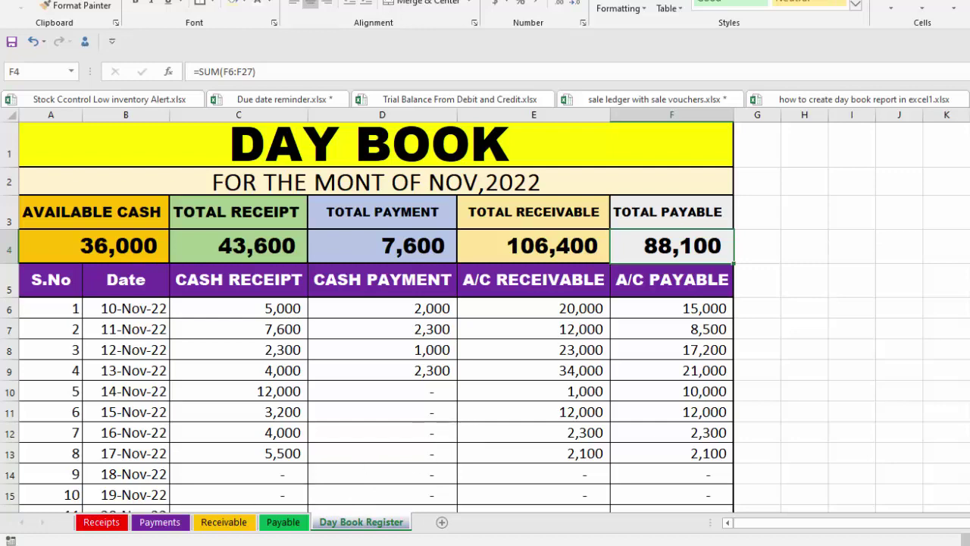
pyautogui.click(101, 522)
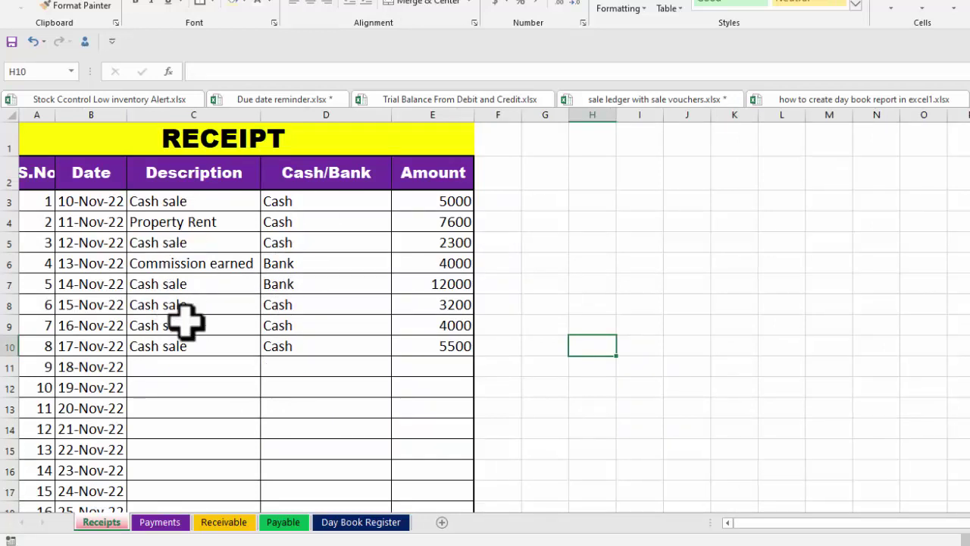
# Review the Payments, Receivable and Payable sheets, then return to the Day Book Register
pyautogui.click(164, 523)
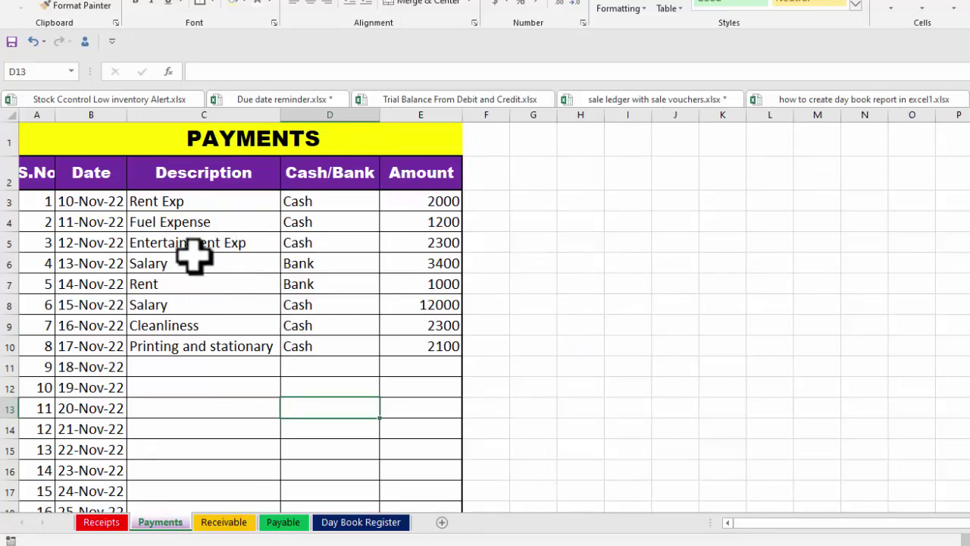
pyautogui.click(225, 522)
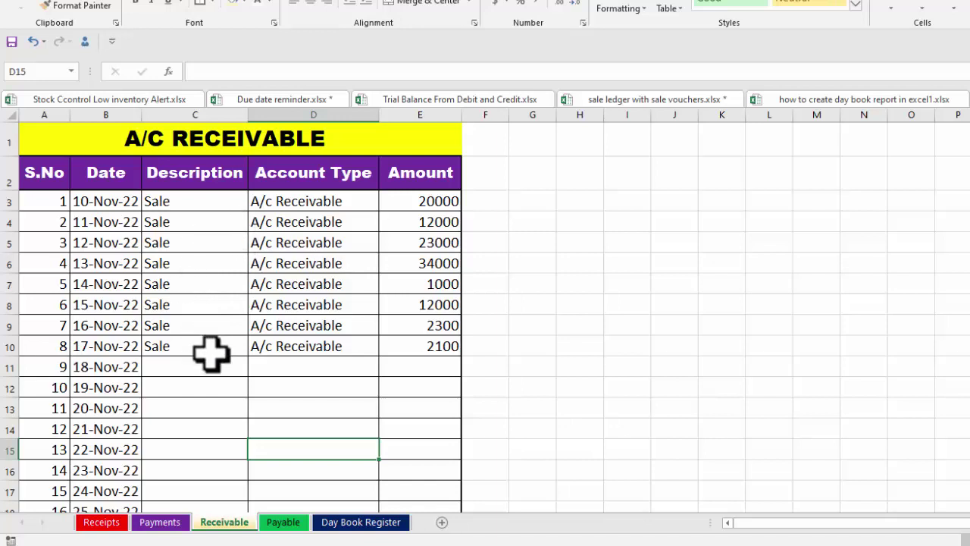
pyautogui.click(283, 521)
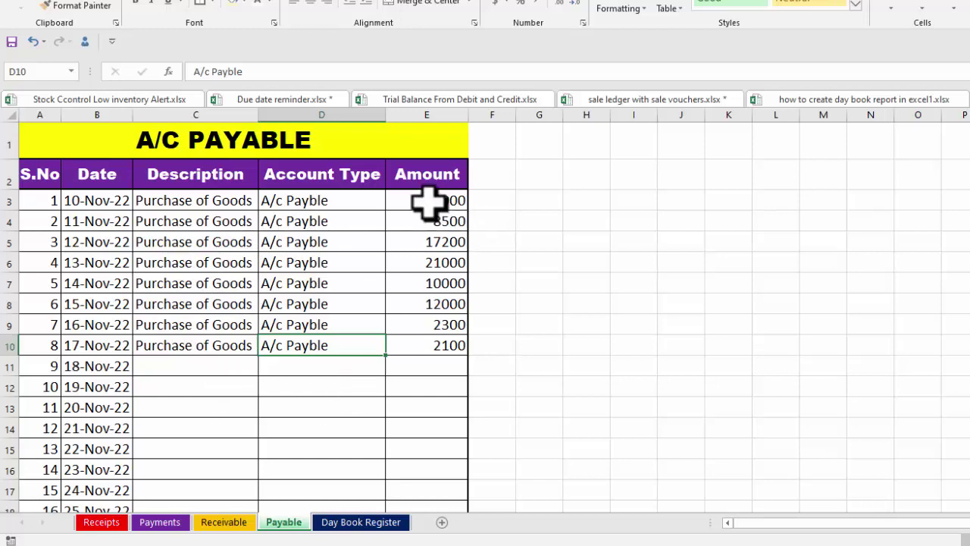
pyautogui.click(345, 522)
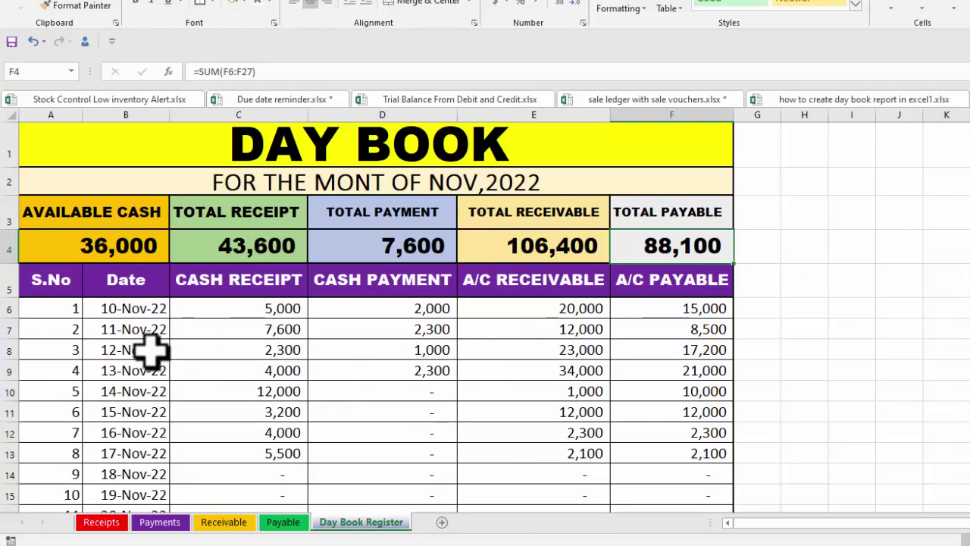
# Add an 18-Nov-22 Fuel Expense cash payment of 1420 to Payments and check the Day Book totals
pyautogui.click(160, 522)
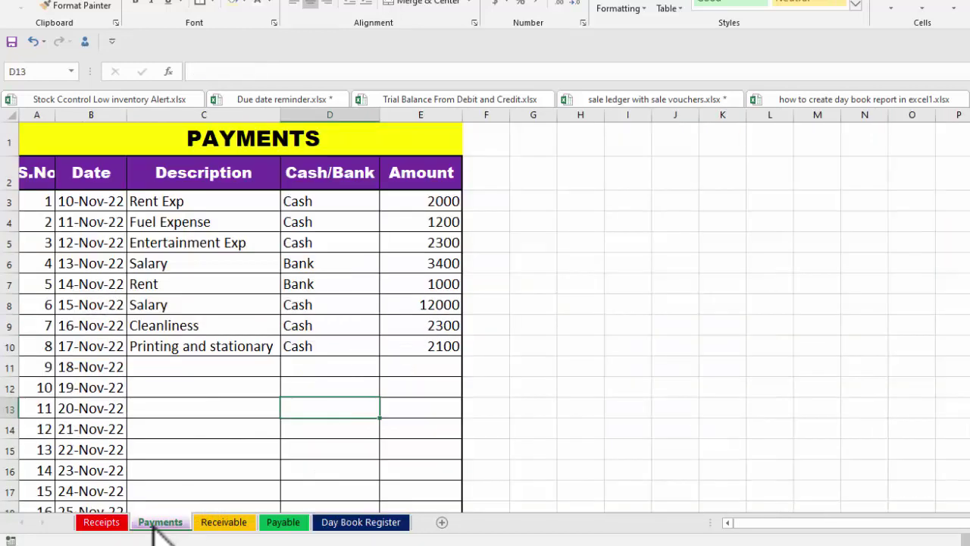
pyautogui.click(355, 521)
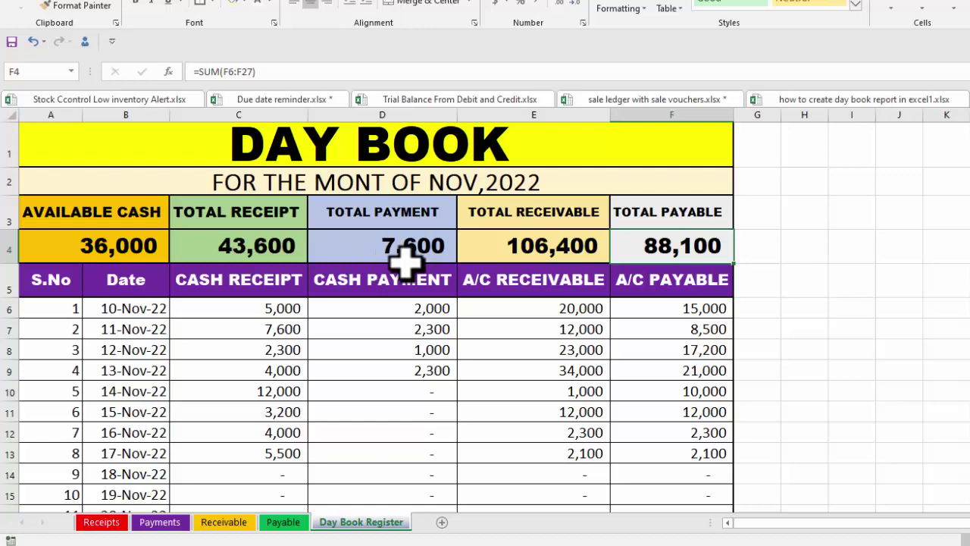
pyautogui.click(159, 521)
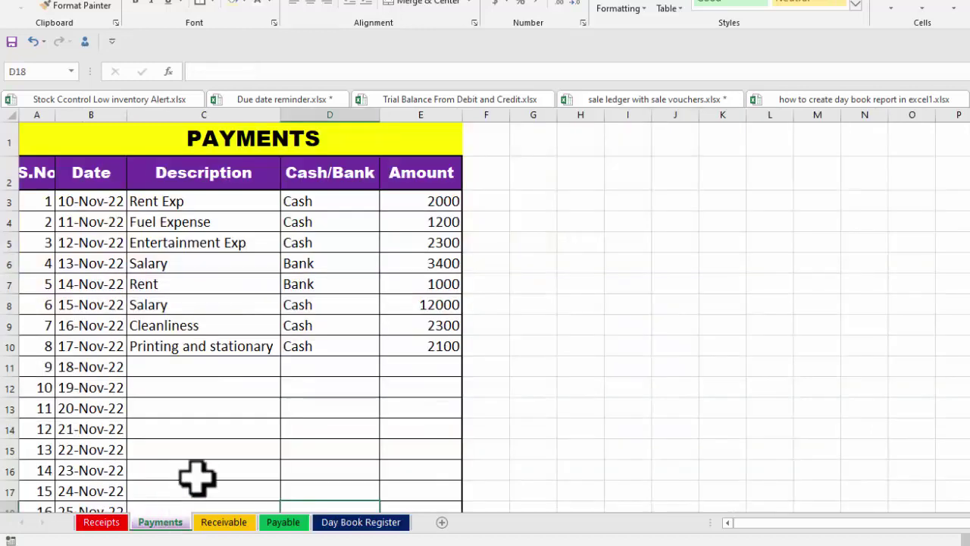
pyautogui.click(203, 368)
pyautogui.write('Fuel Expense\tCash\t1420')
pyautogui.press('Return')
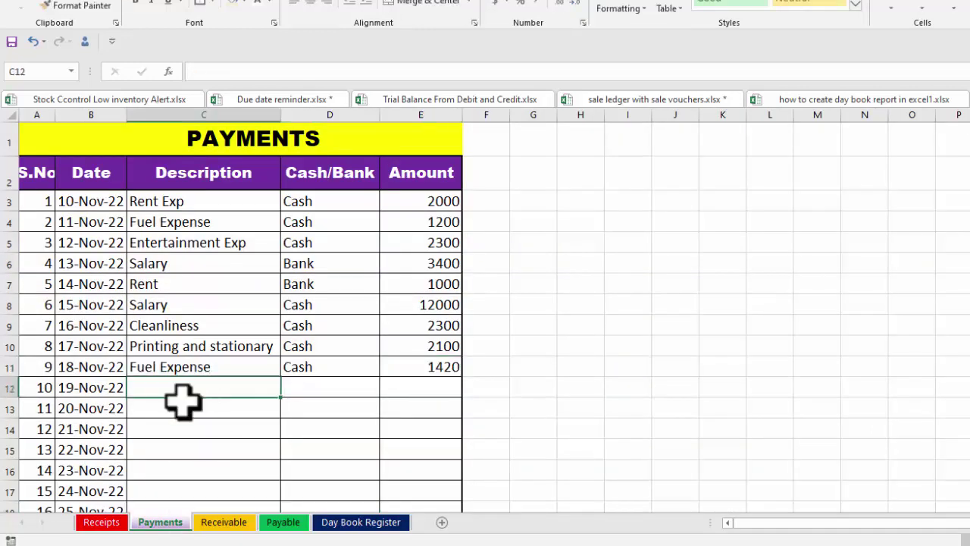
pyautogui.click(334, 523)
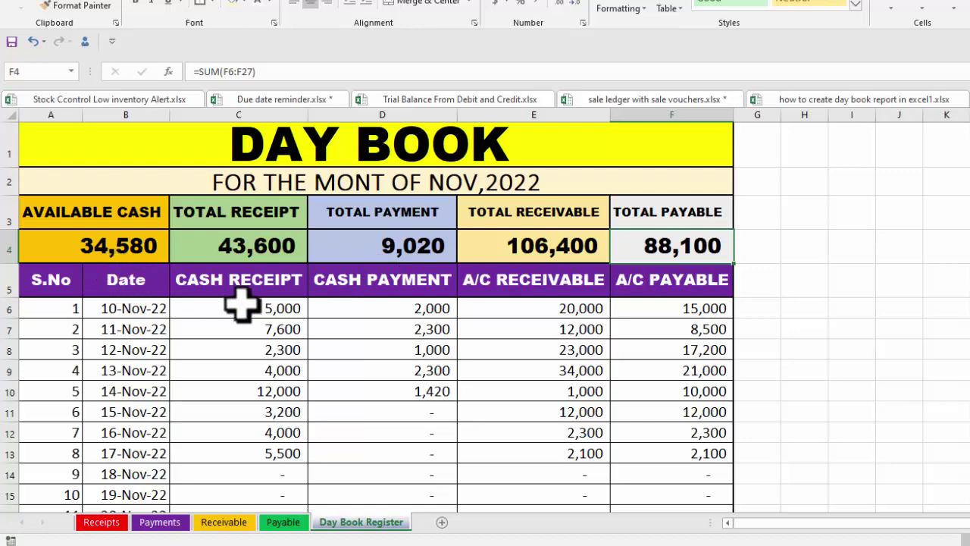
# Enter a 3000 receivable amount for 18-Nov-22 in E11 of the Receivable sheet
pyautogui.click(247, 520)
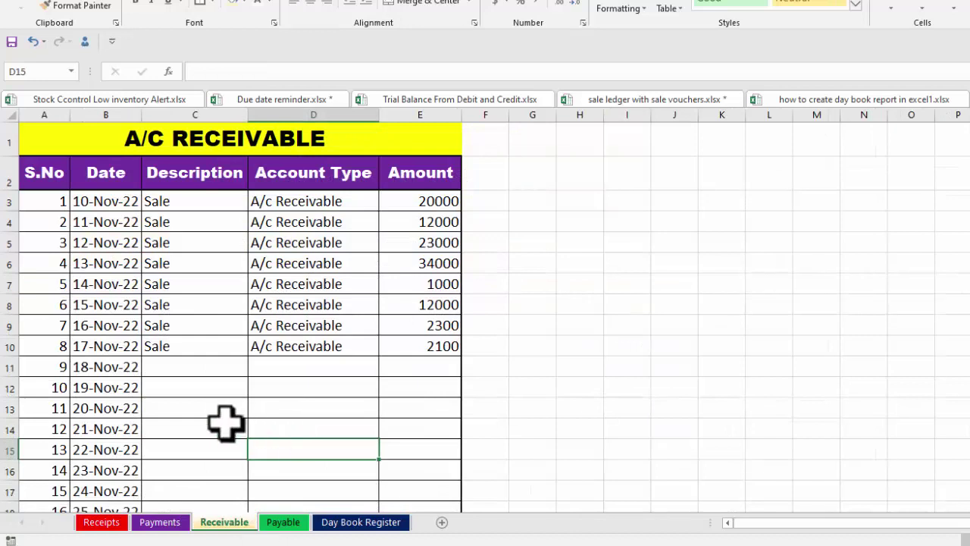
pyautogui.click(434, 369)
pyautogui.write('3000')
pyautogui.press('Return')
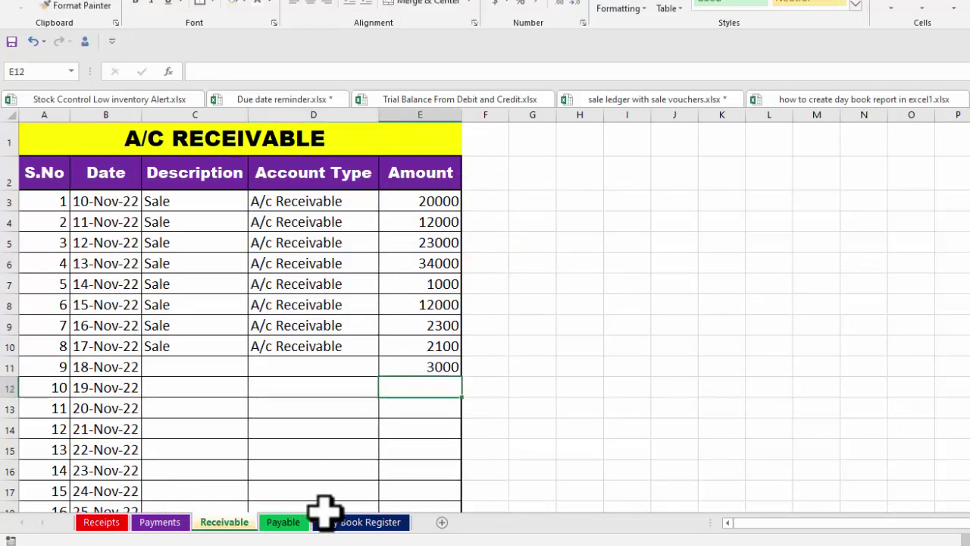
pyautogui.click(341, 522)
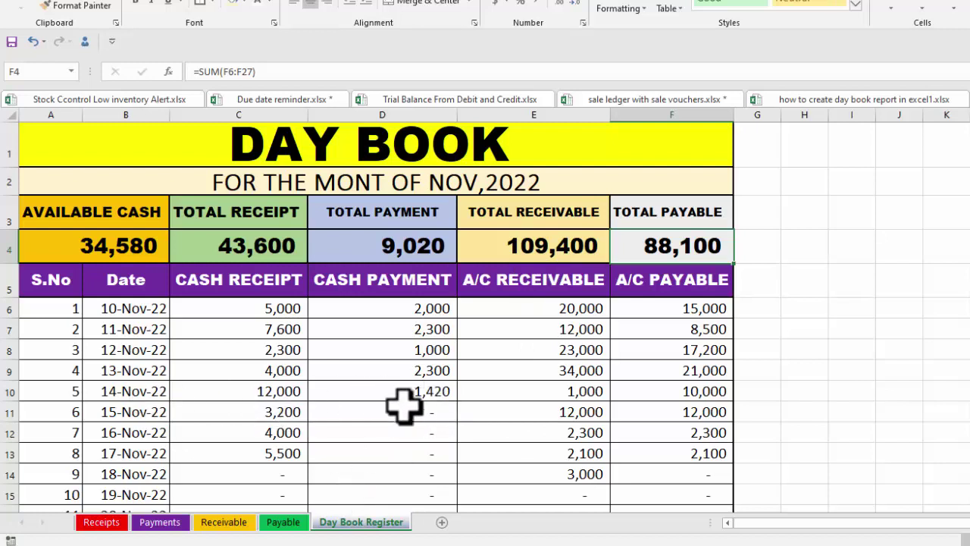
# Cycle through the Receipts, Payments, Receivable and Payable sheets and back to the Day Book Register
pyautogui.click(99, 523)
pyautogui.click(148, 524)
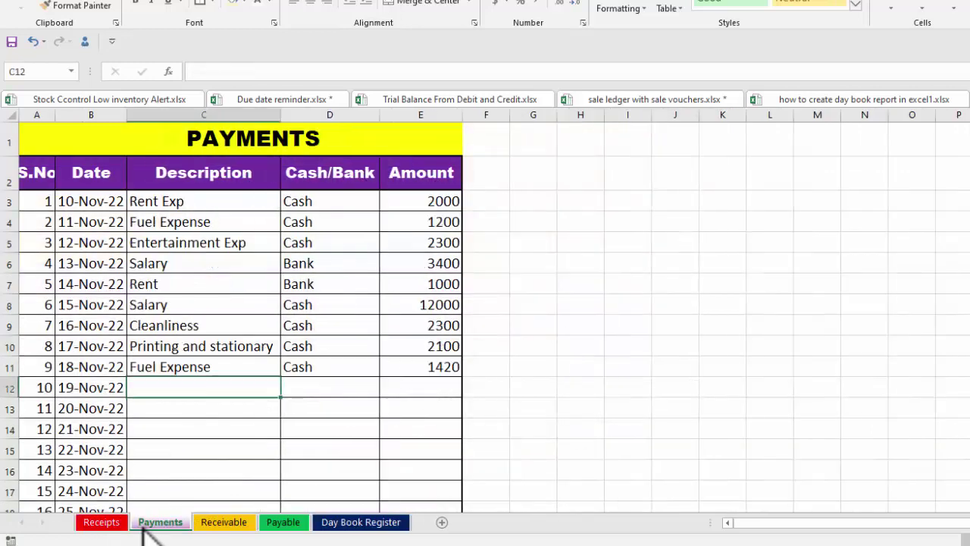
pyautogui.click(220, 523)
pyautogui.click(282, 523)
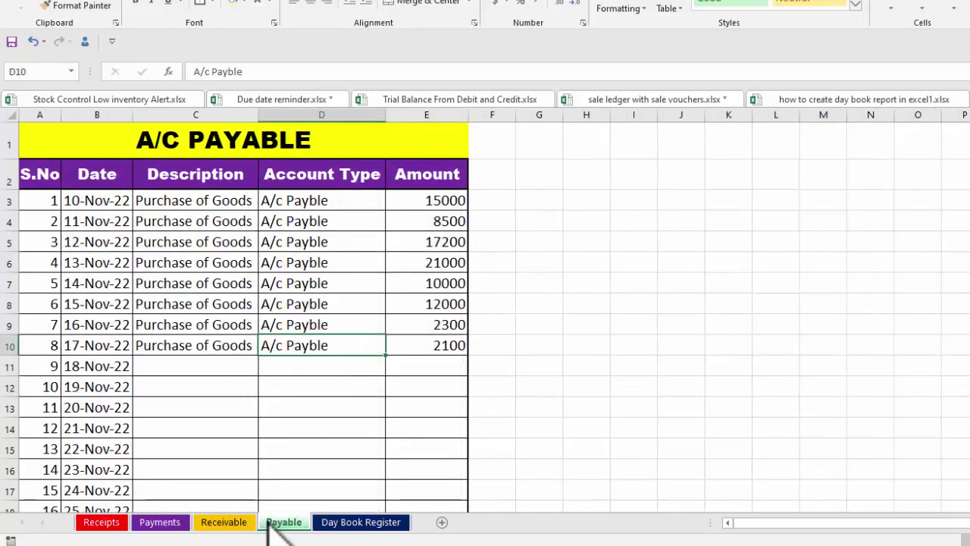
pyautogui.click(352, 523)
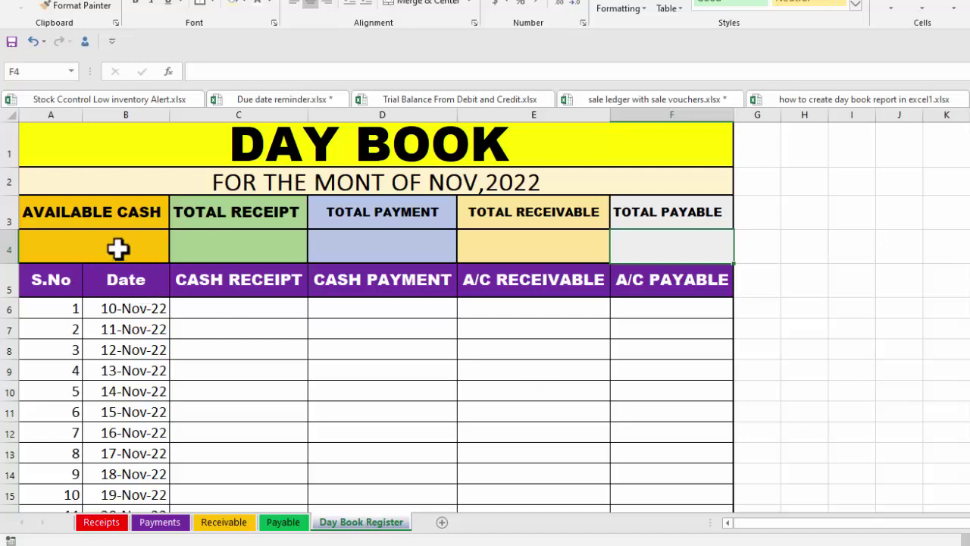
pyautogui.click(114, 247)
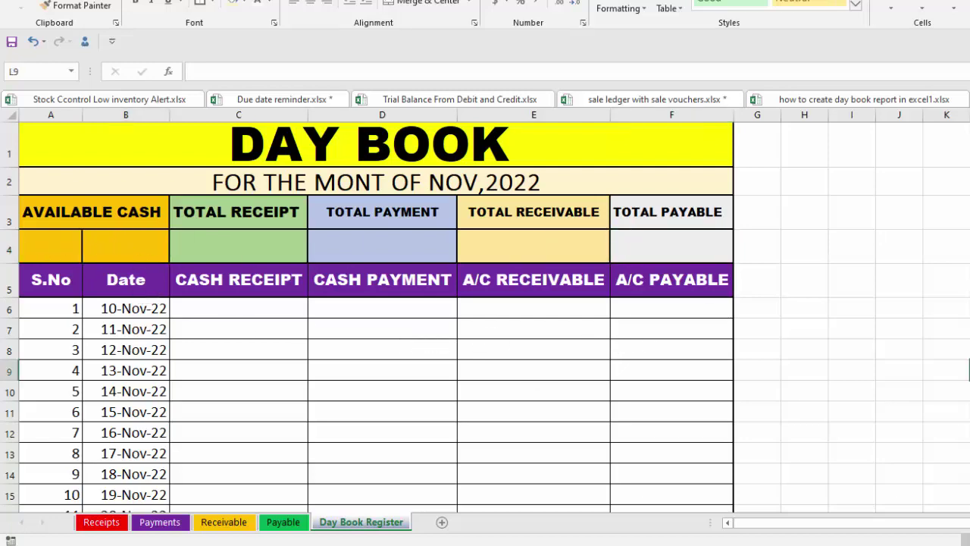
pyautogui.scroll(-2, 485, 317)
pyautogui.scroll(-1, 485, 317)
pyautogui.scroll(3, 485, 317)
pyautogui.click(102, 523)
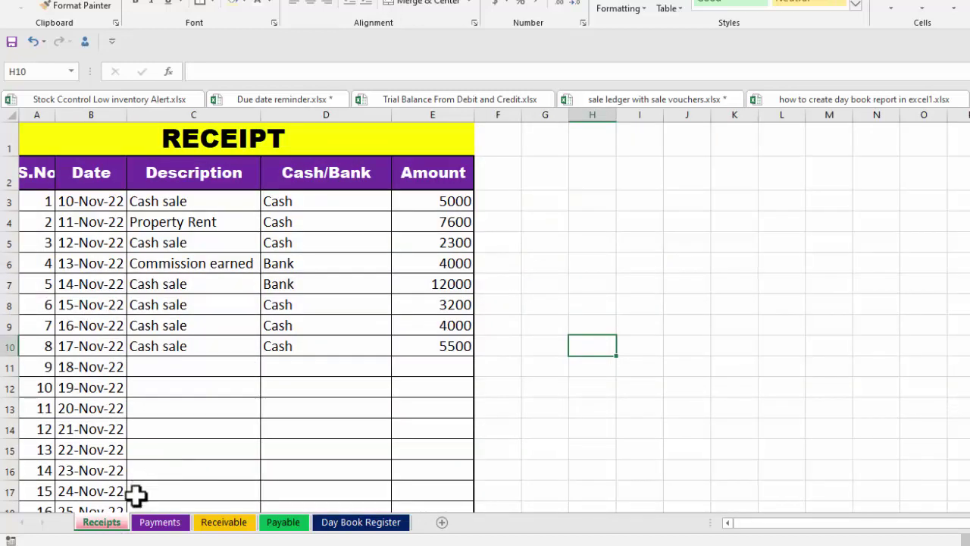
pyautogui.click(151, 525)
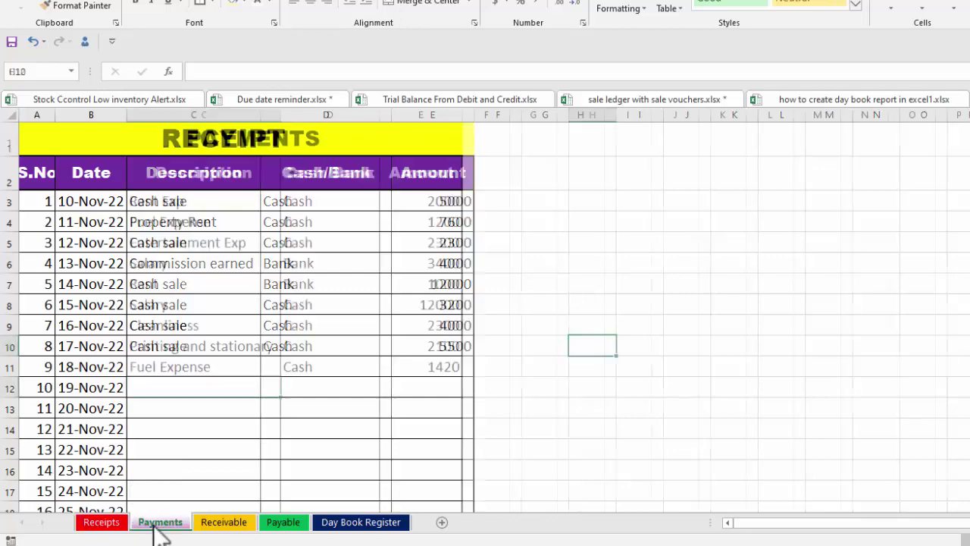
pyautogui.click(207, 524)
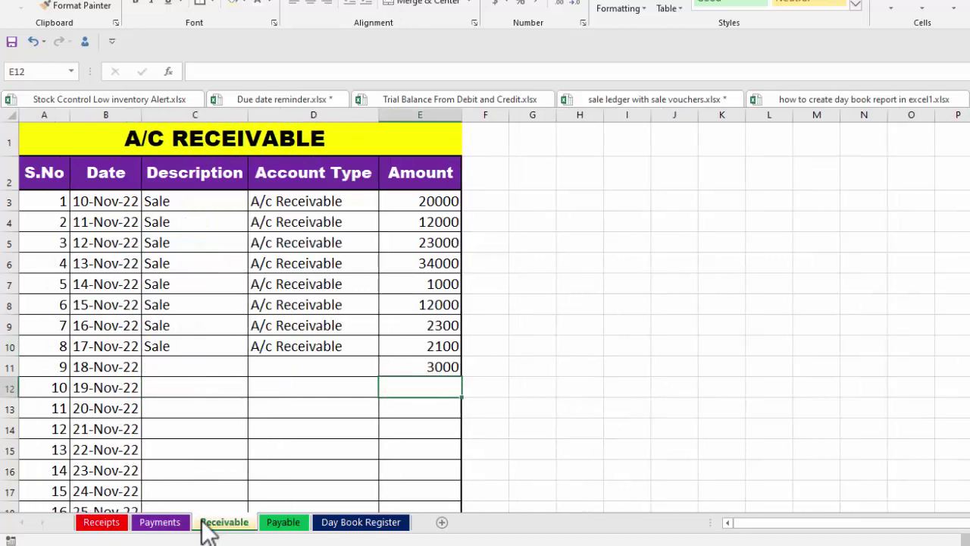
pyautogui.click(283, 522)
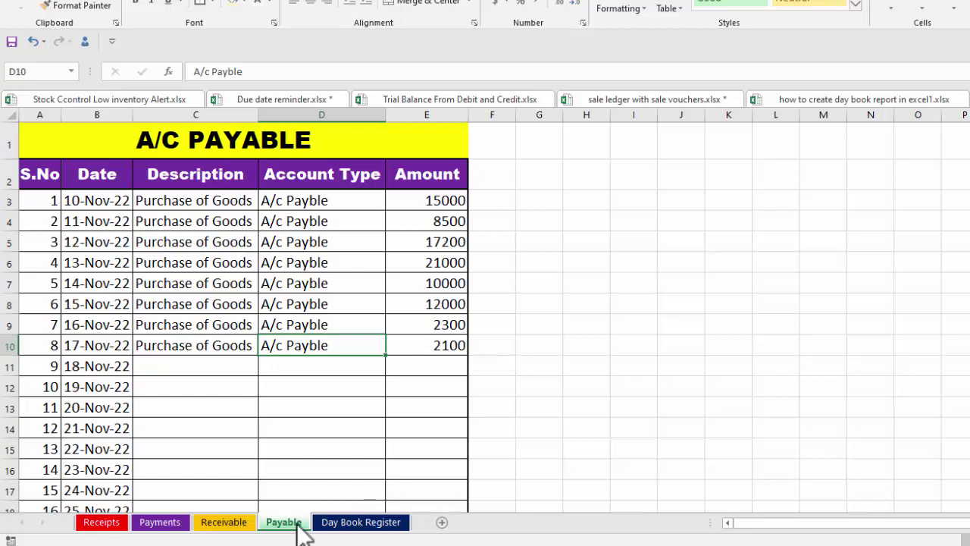
pyautogui.click(337, 522)
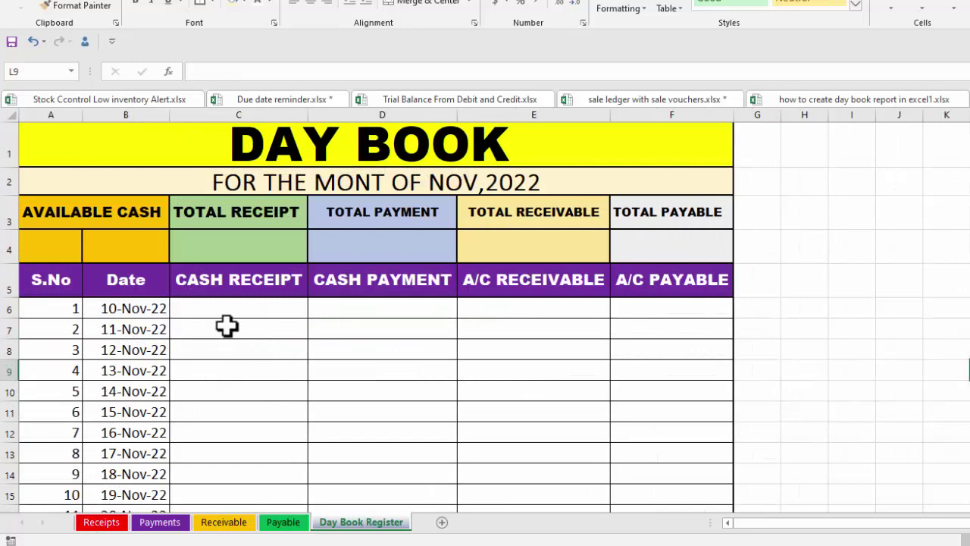
# Begin a SUMIF in C6 using the Receipts Date column B:B as the range
pyautogui.click(235, 306)
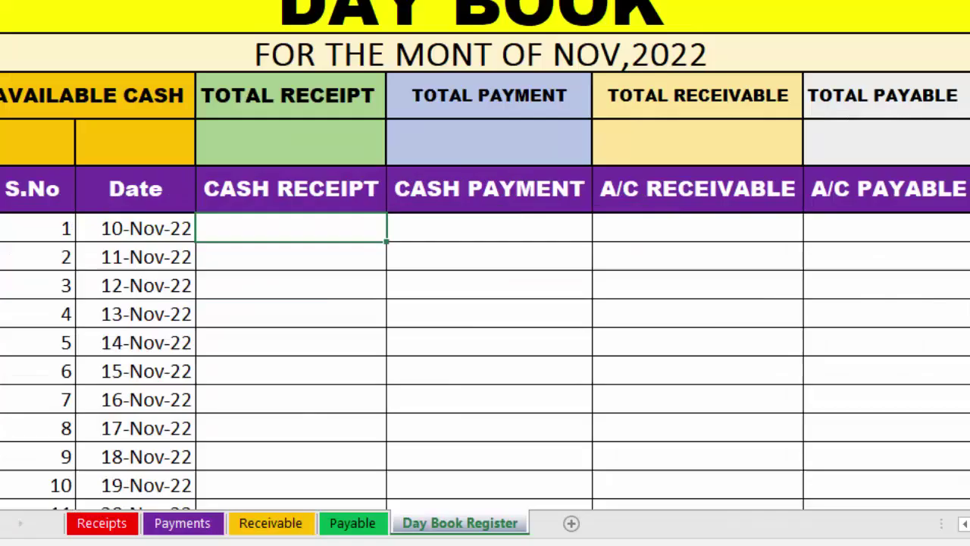
pyautogui.write('=SUMIFS')
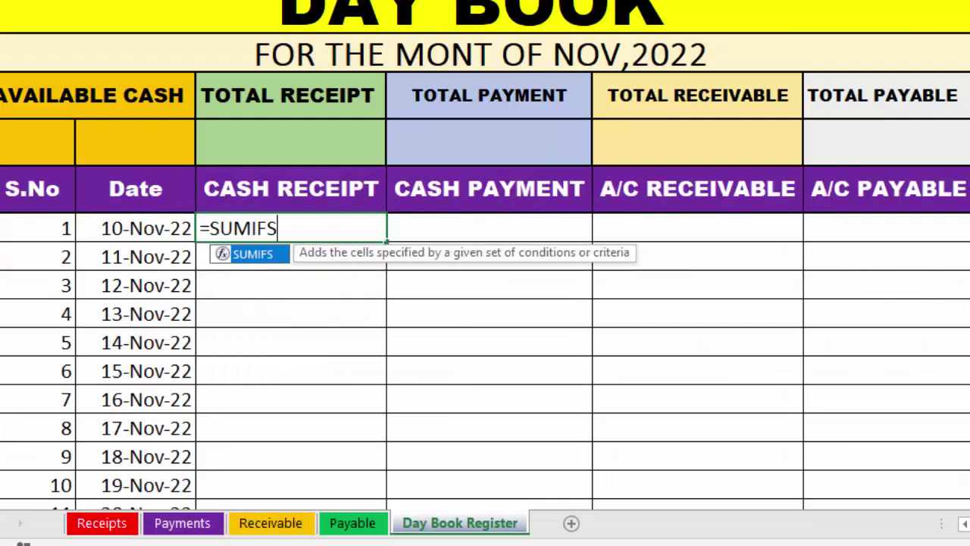
pyautogui.press('BackSpace')
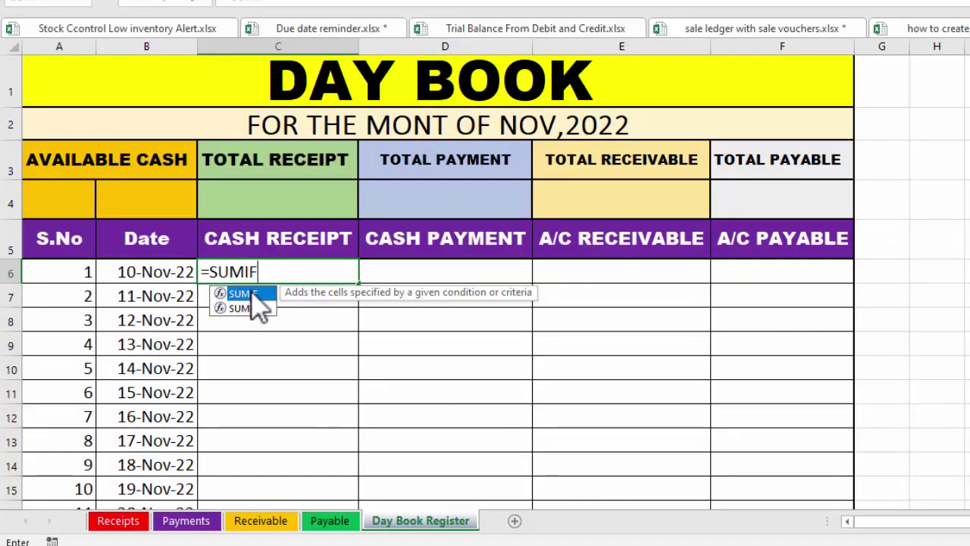
pyautogui.write('(')
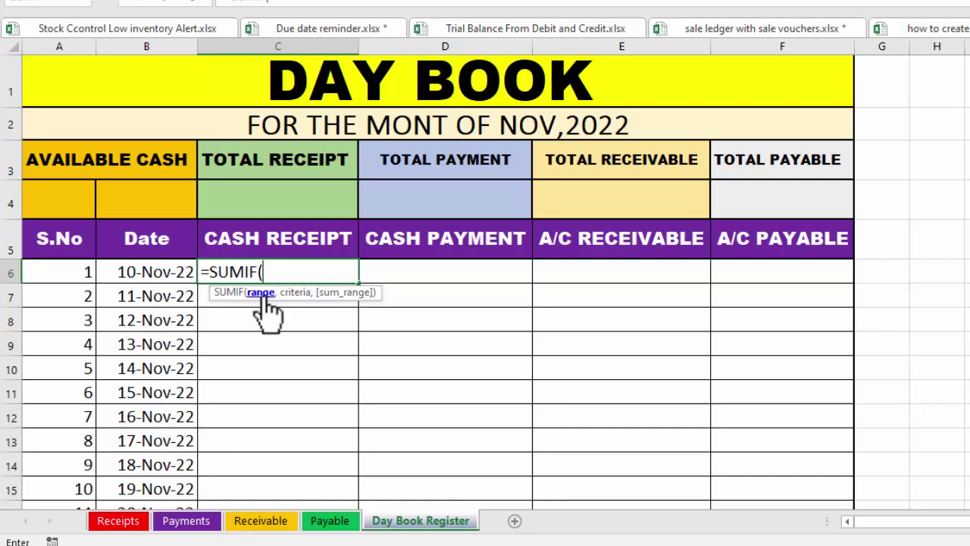
pyautogui.click(118, 521)
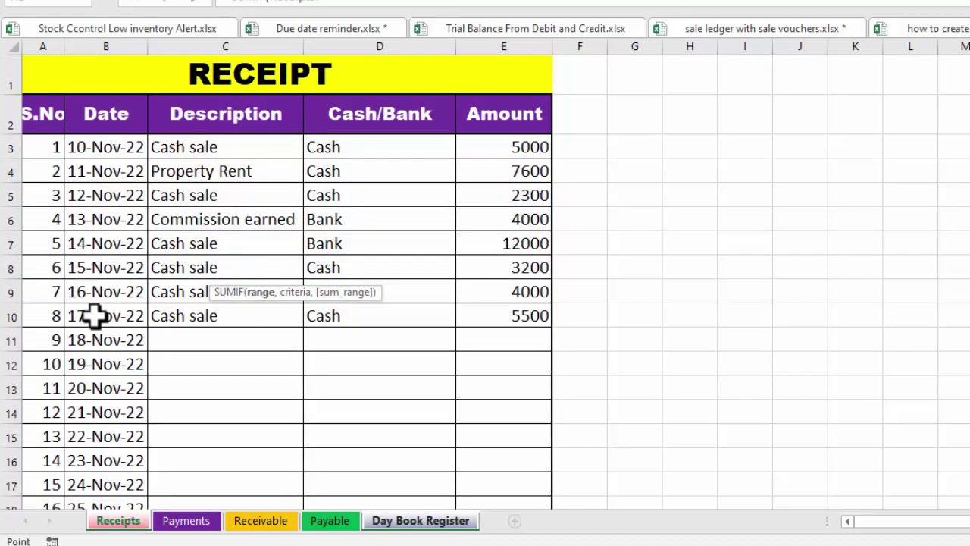
pyautogui.click(100, 40)
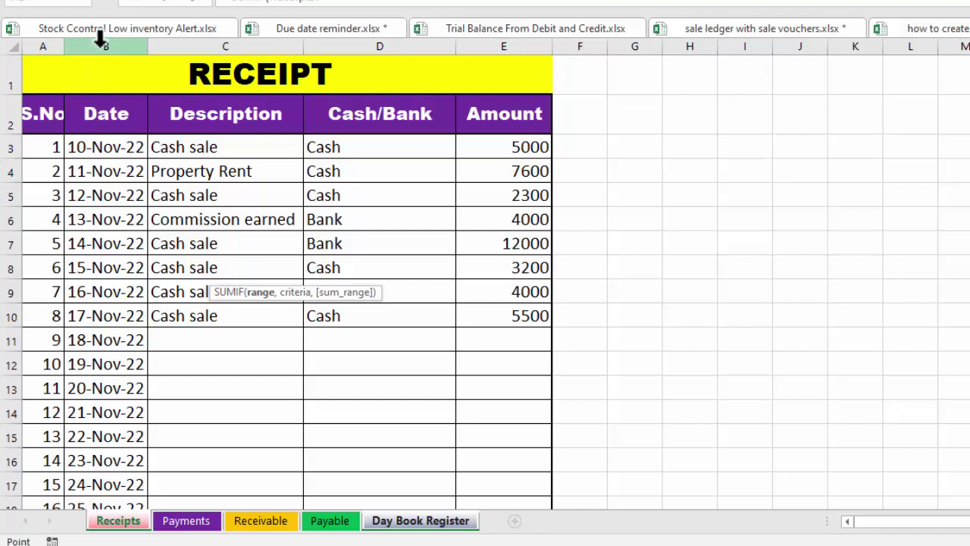
pyautogui.click(101, 40)
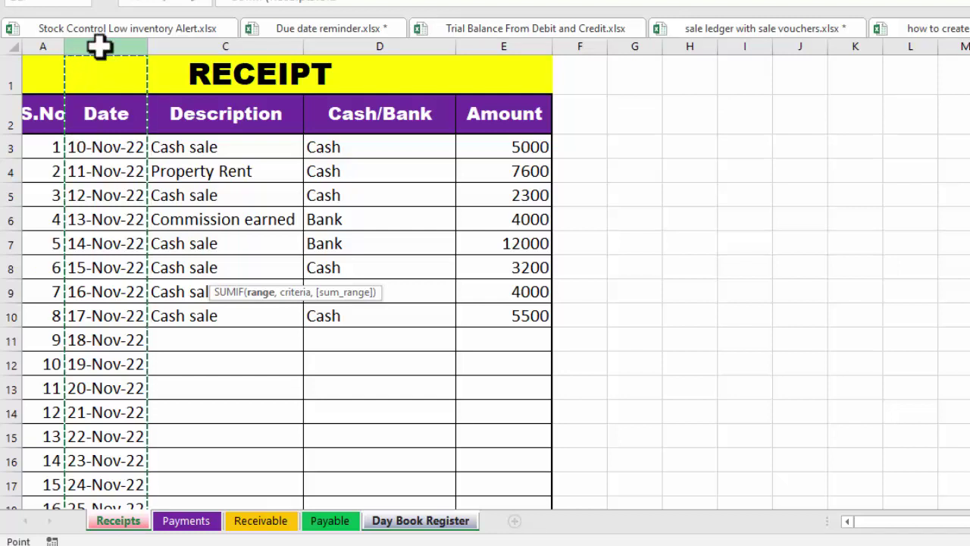
pyautogui.write(',')
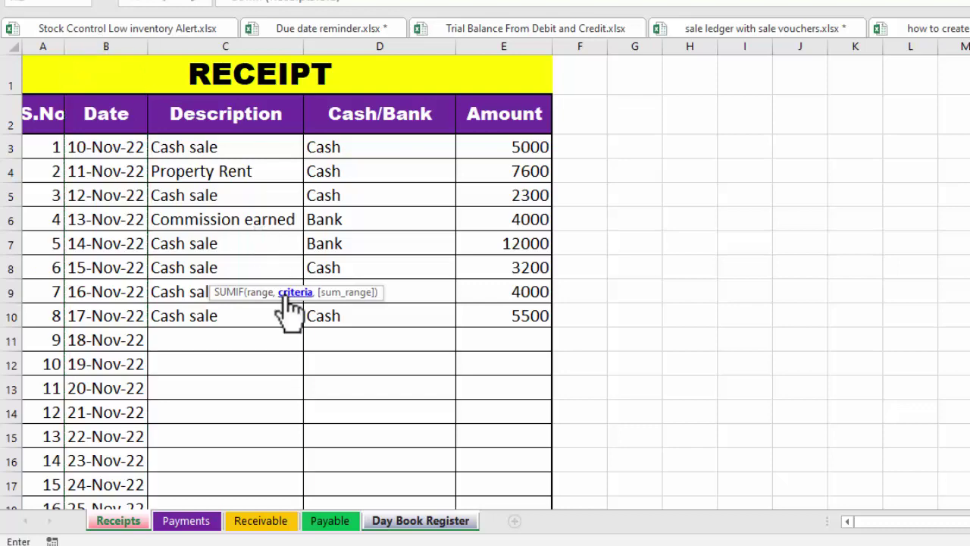
# Complete it with criteria B6 and sum range Receipts!E:E, so C6 shows 5,000
pyautogui.click(421, 523)
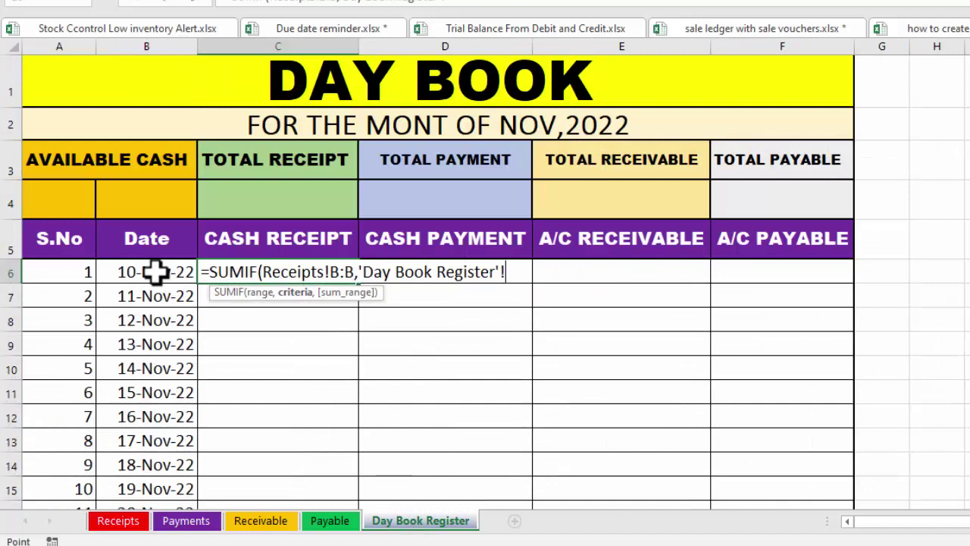
pyautogui.click(156, 271)
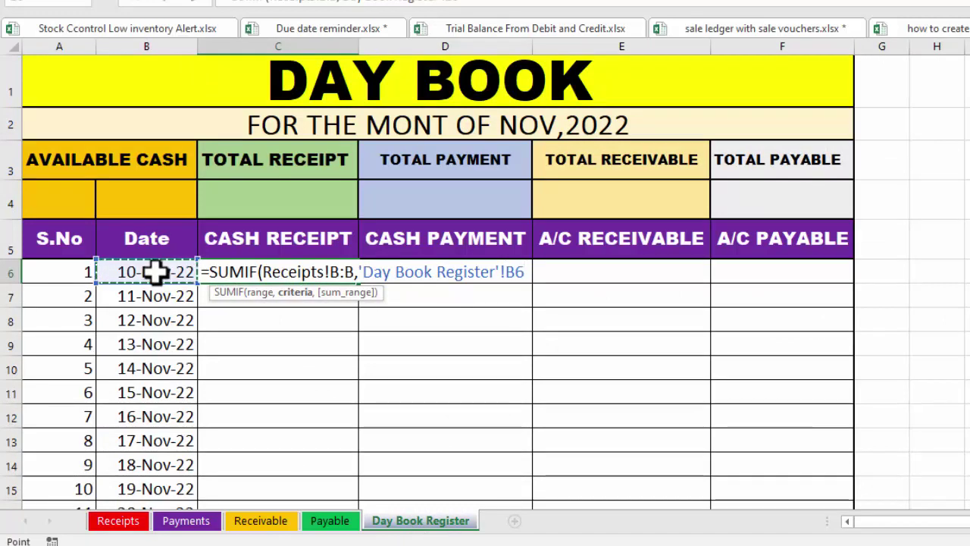
pyautogui.write(',')
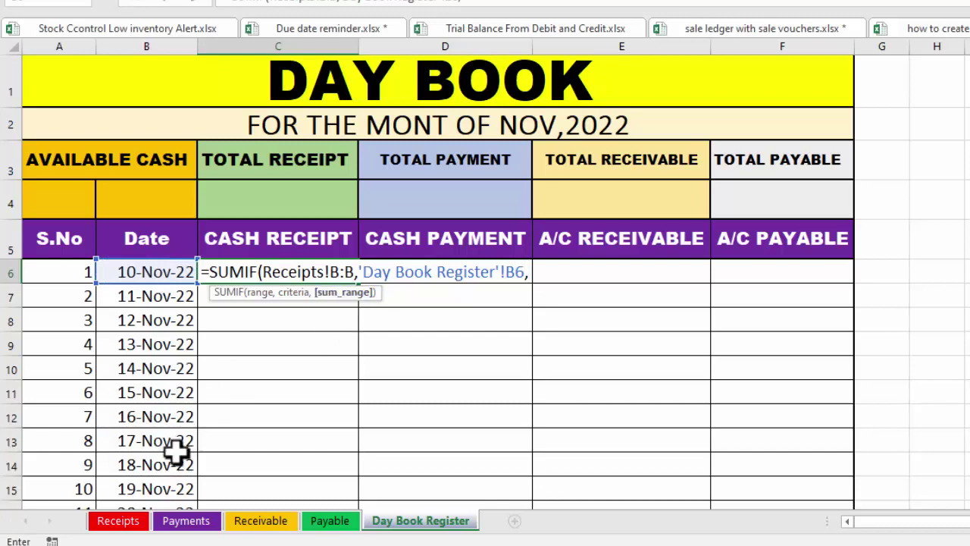
pyautogui.click(120, 521)
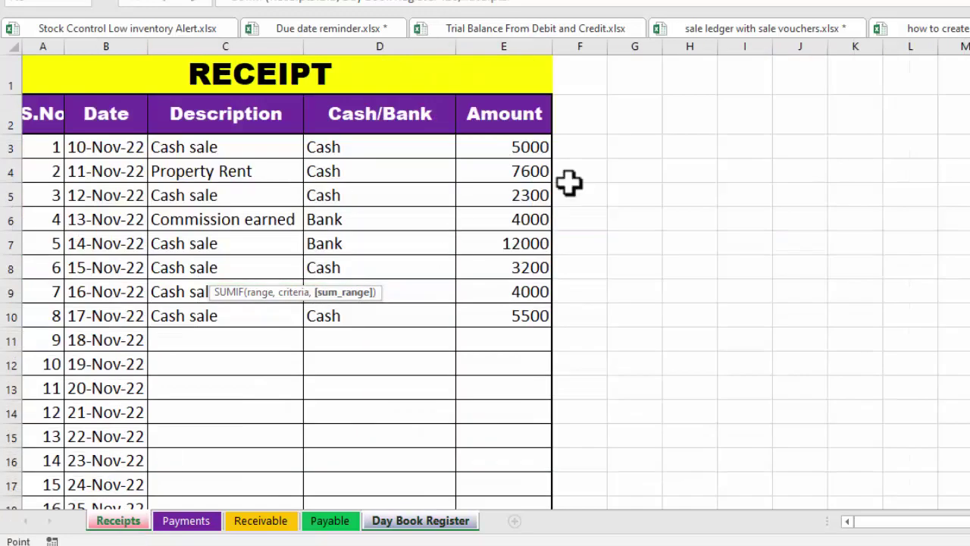
pyautogui.click(503, 45)
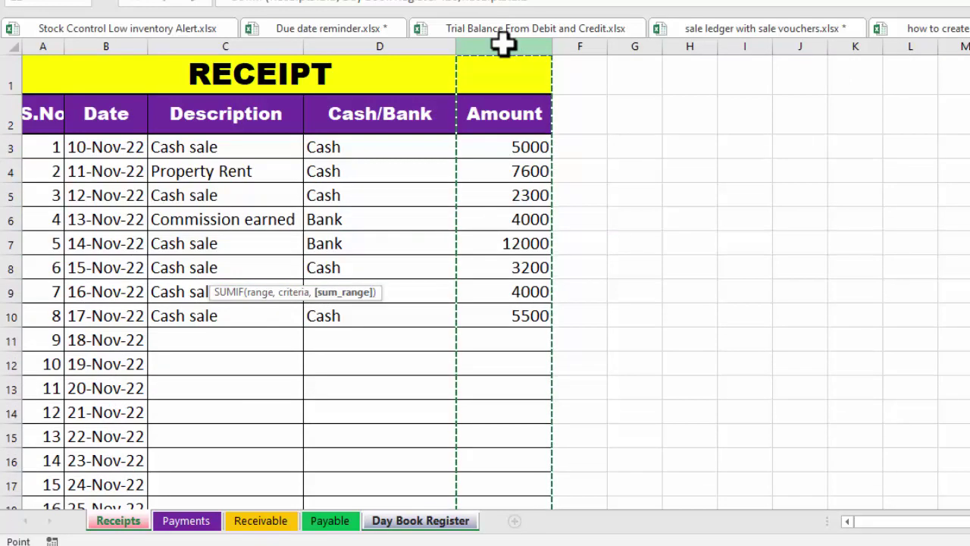
pyautogui.press('Return')
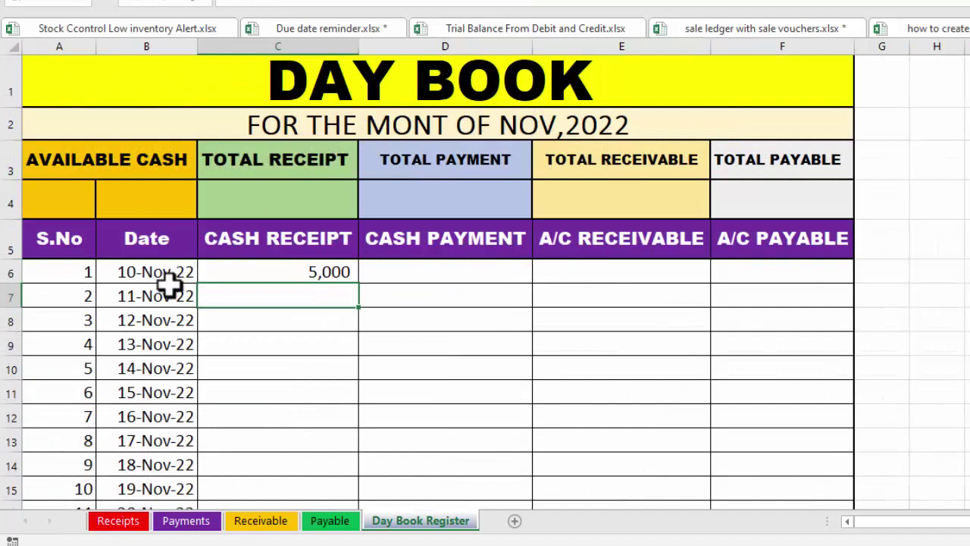
# Fill the C6 SUMIF down the Cash Receipt column (7,600 to 5,500 for 11–17 Nov) and begin a SUMIF in D6
pyautogui.click(131, 521)
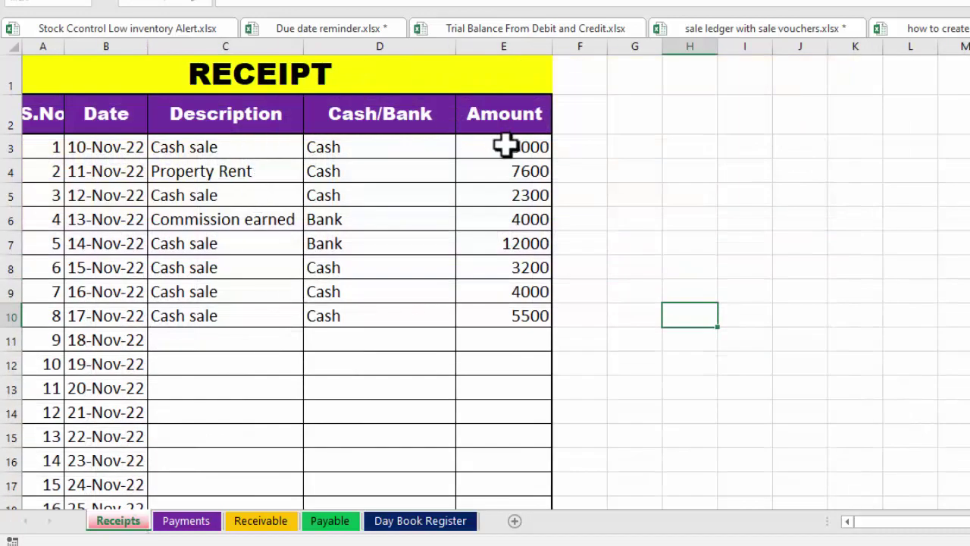
pyautogui.click(401, 522)
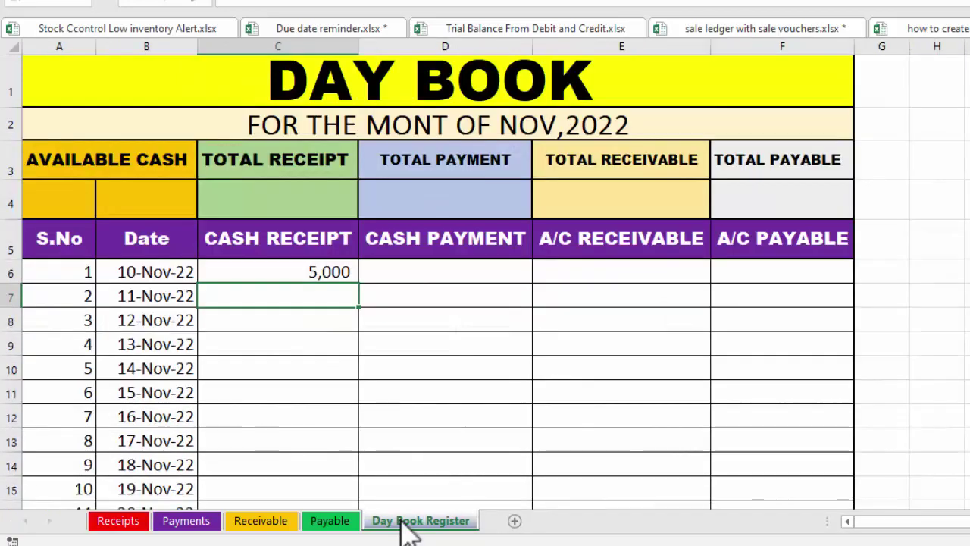
pyautogui.click(331, 273)
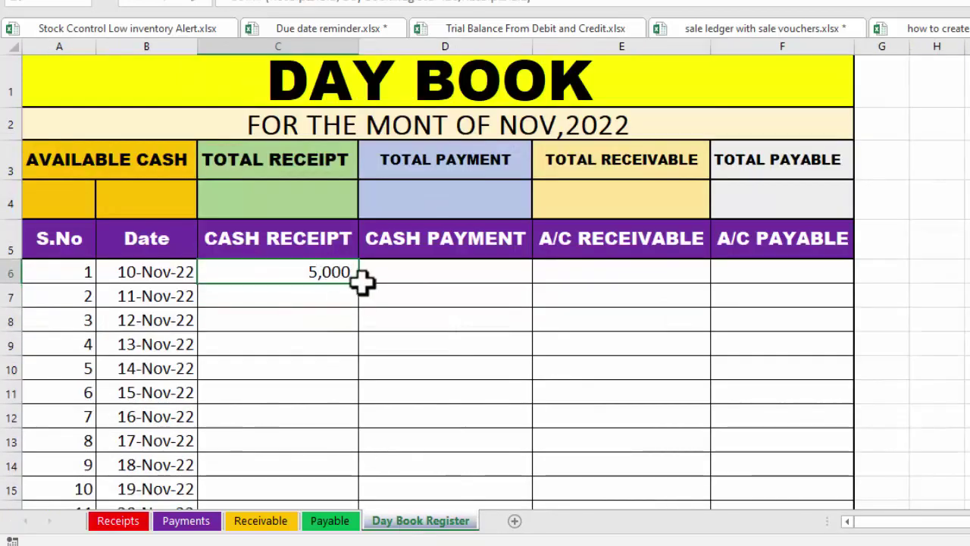
pyautogui.doubleClick(361, 283)
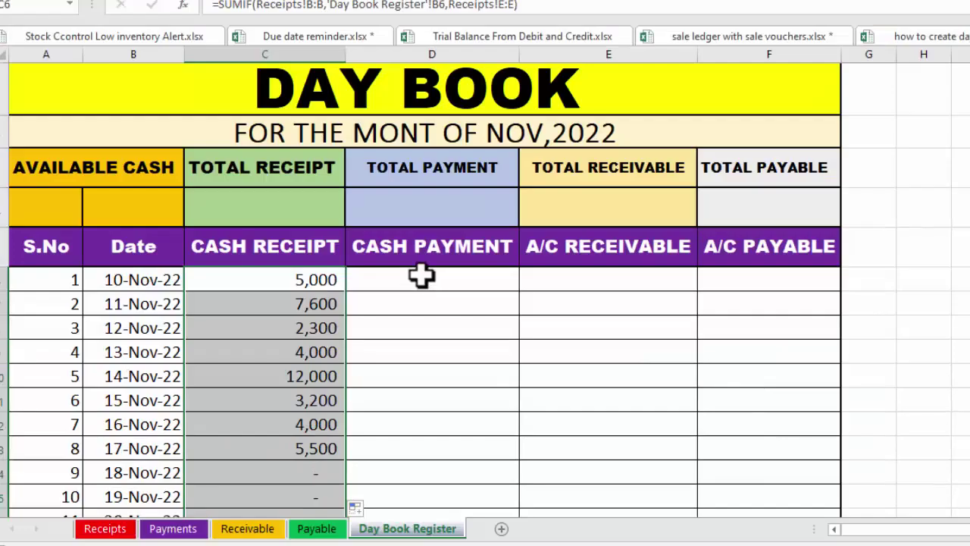
pyautogui.click(422, 276)
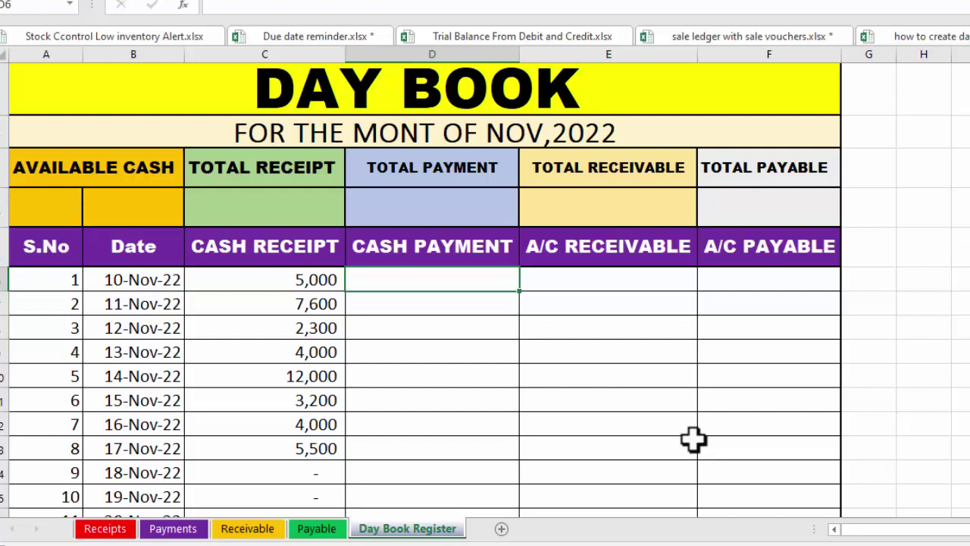
pyautogui.write('=SUMIF(')
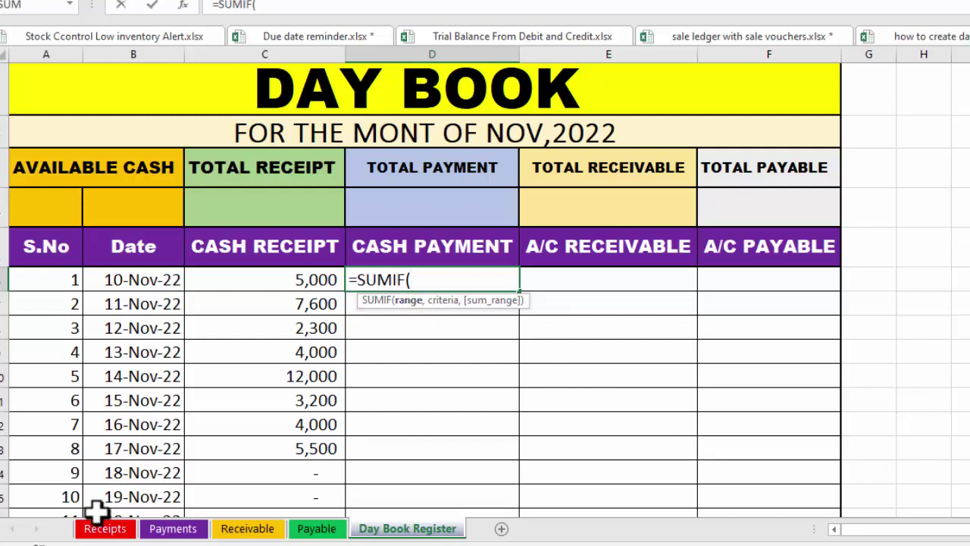
# Complete D6 as =SUMIF(Payments!B:B,'Day Book Register'!B6,Payments!E:E), returning 2,000 for 10-Nov-22
pyautogui.click(193, 532)
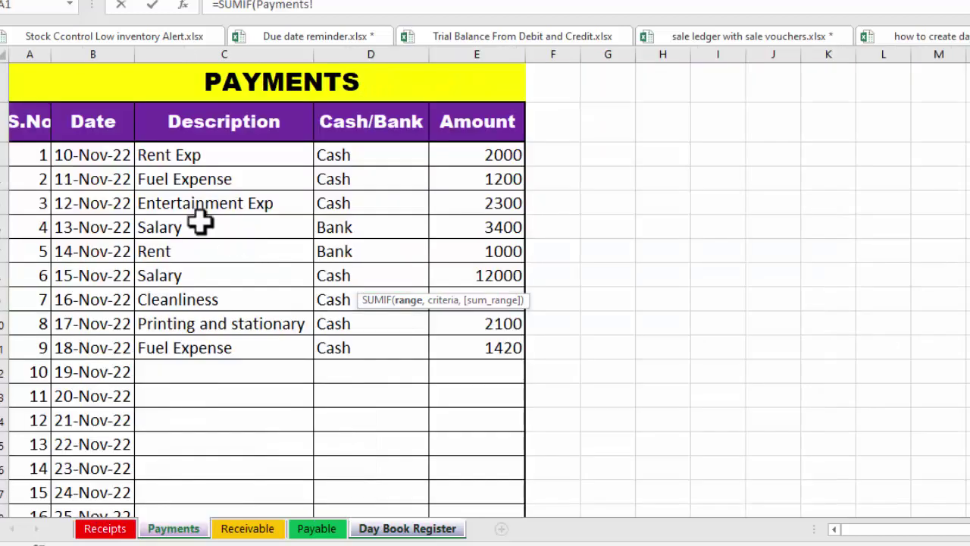
pyautogui.click(95, 54)
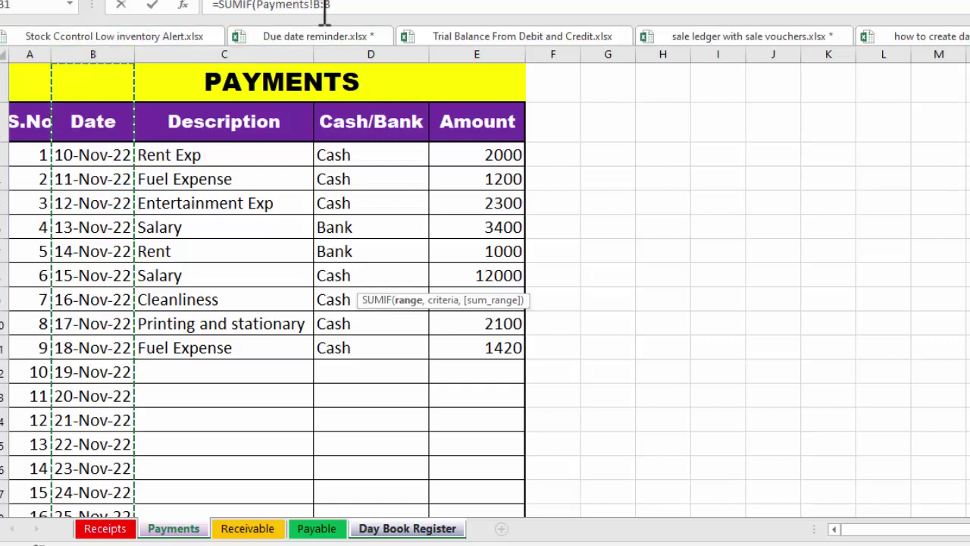
pyautogui.click(353, 12)
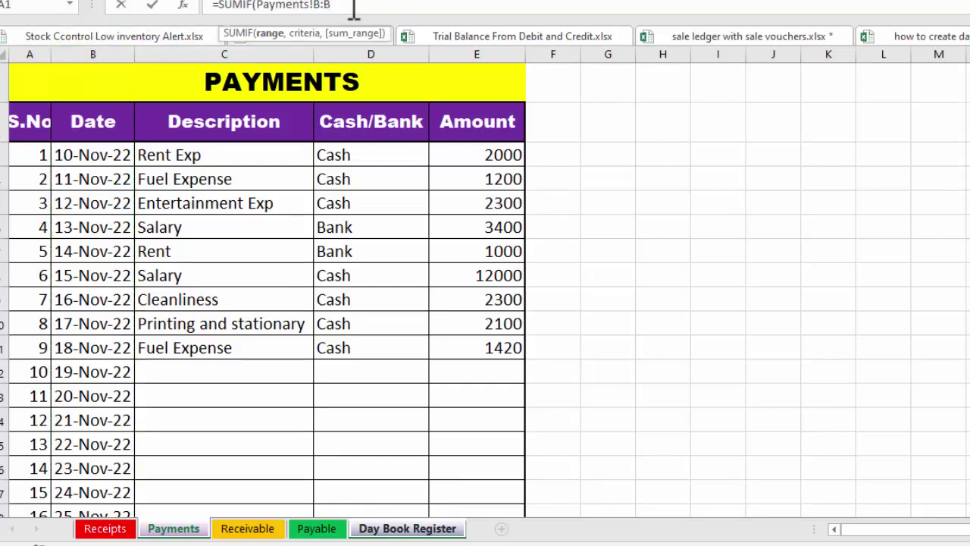
pyautogui.write(',')
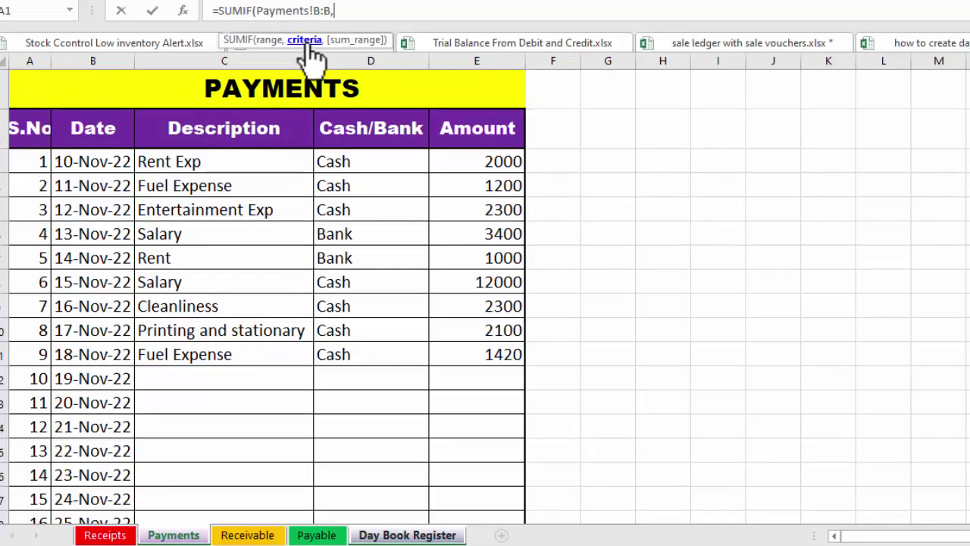
pyautogui.click(401, 535)
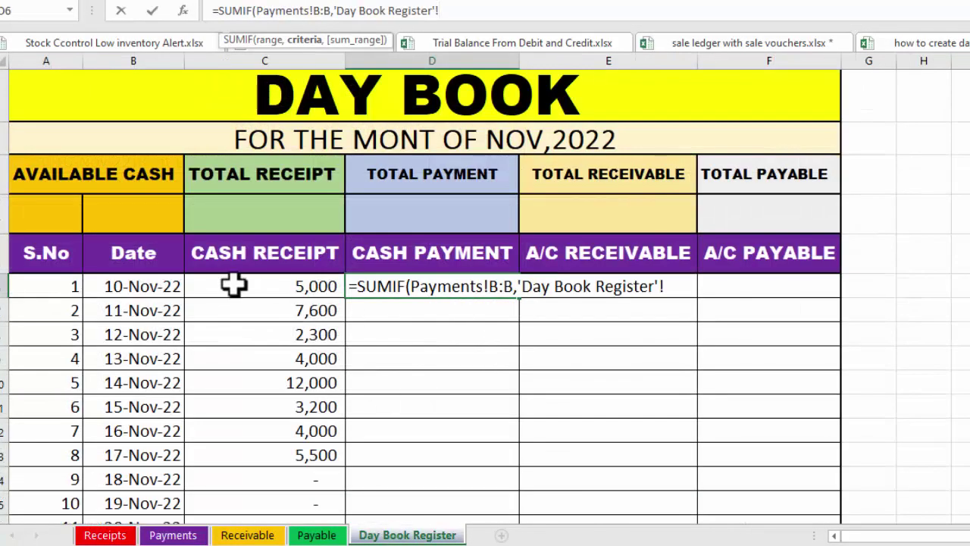
pyautogui.click(148, 281)
pyautogui.write(',')
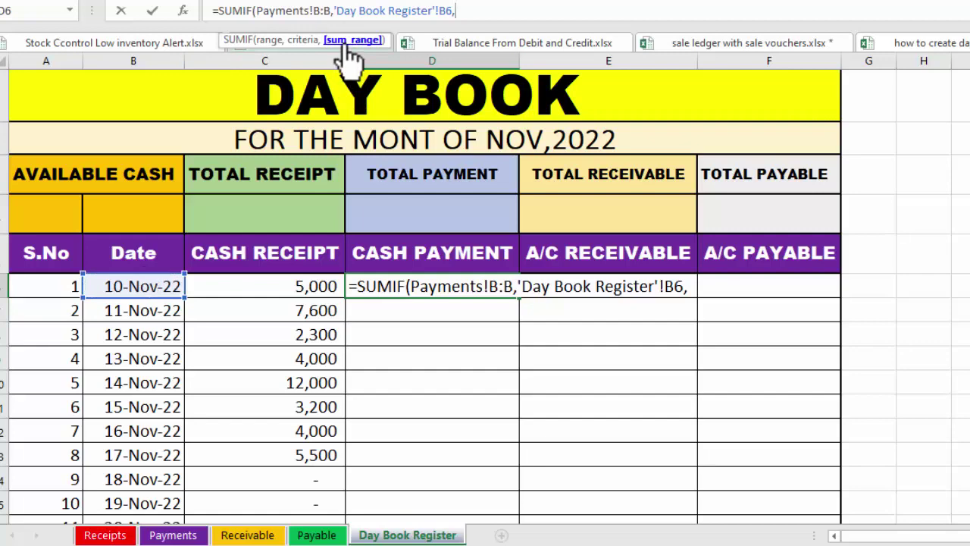
pyautogui.click(175, 535)
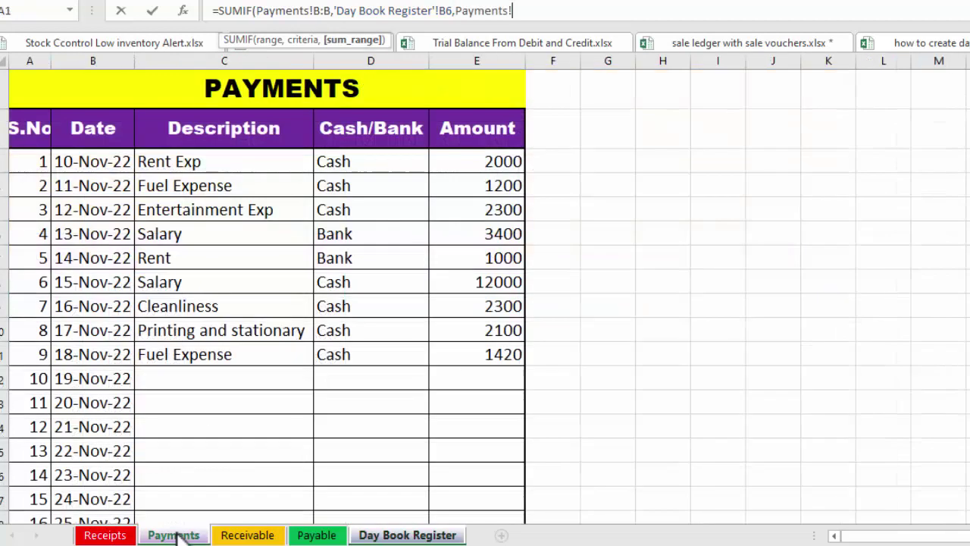
pyautogui.click(473, 55)
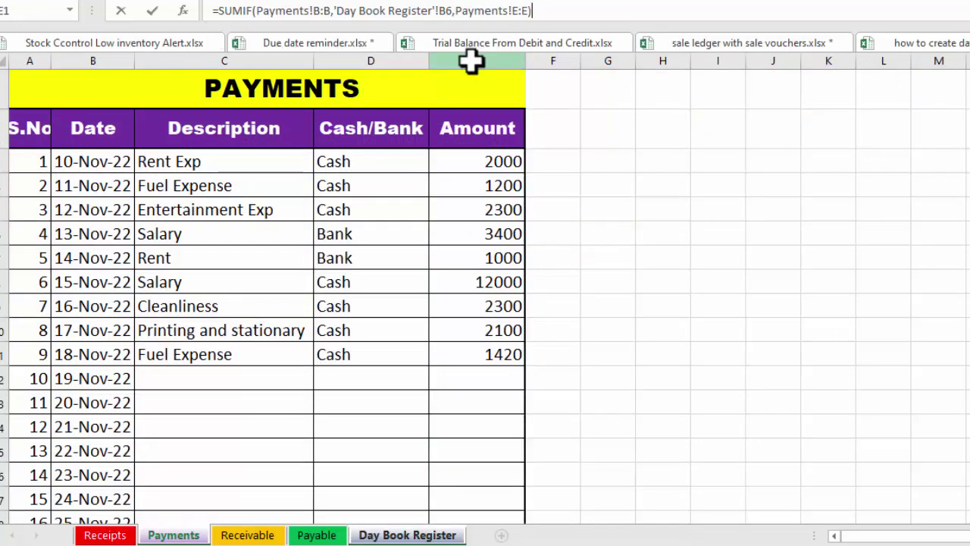
pyautogui.press('Return')
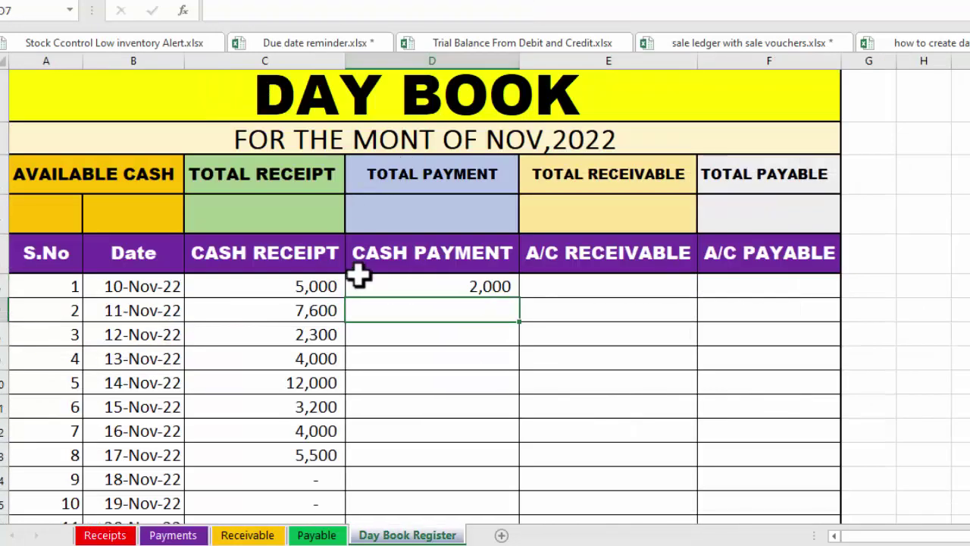
pyautogui.click(173, 535)
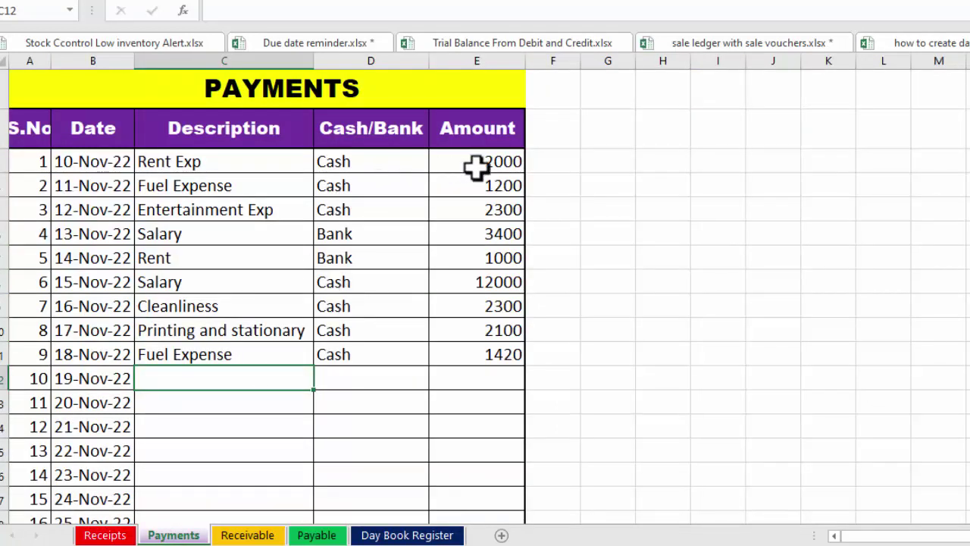
# Copy the D6 payment SUMIF down the Cash Payment column, showing 1,200 through 1,420 for 11–18 Nov
pyautogui.click(384, 536)
pyautogui.click(510, 286)
pyautogui.doubleClick(519, 297)
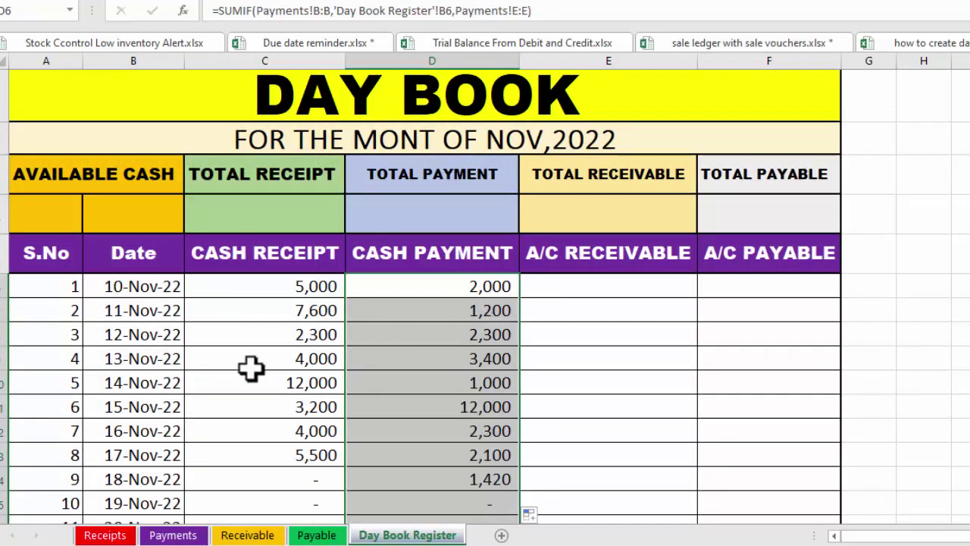
pyautogui.click(164, 536)
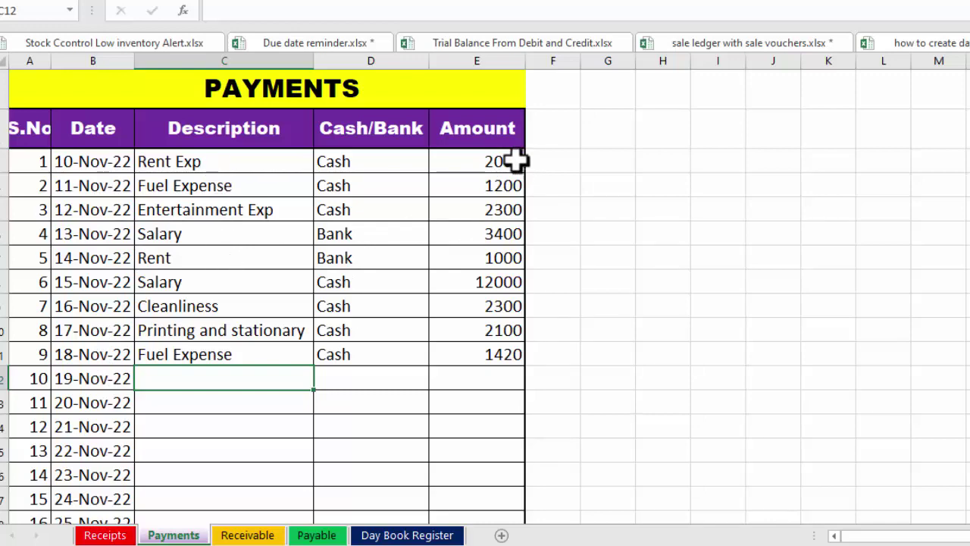
pyautogui.click(407, 535)
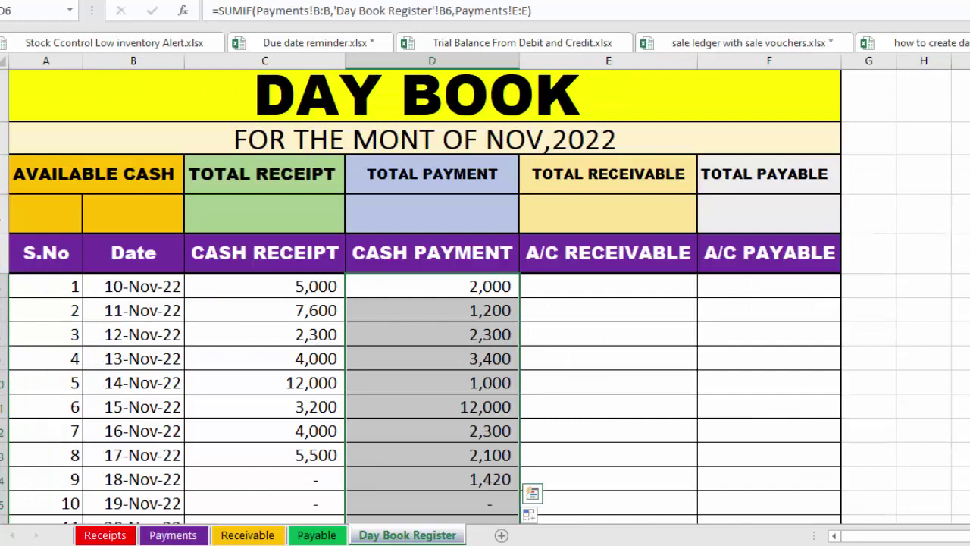
pyautogui.scroll(-1, 591, 286)
pyautogui.scroll(1, 591, 286)
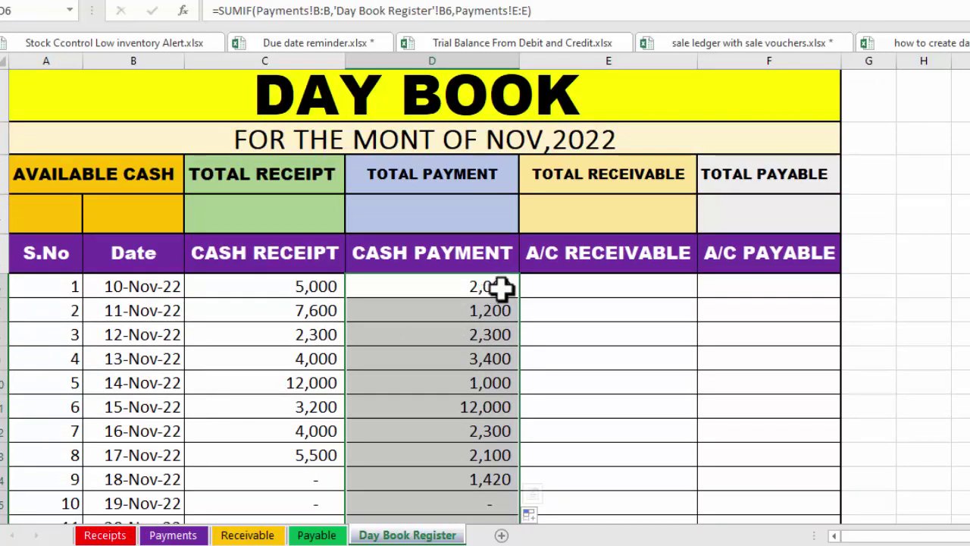
pyautogui.click(601, 286)
pyautogui.write('=')
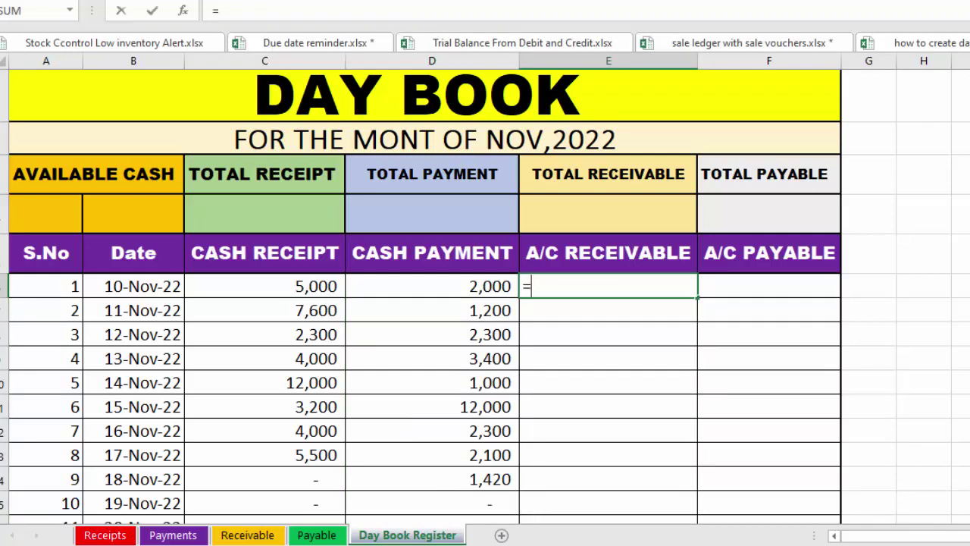
# Enter =SUMIF(Receivable!B:B,'Day Book Register'!B6,Receivable!E:E) in E6, giving 20,000 for 10-Nov-22
pyautogui.write('SUMIF')
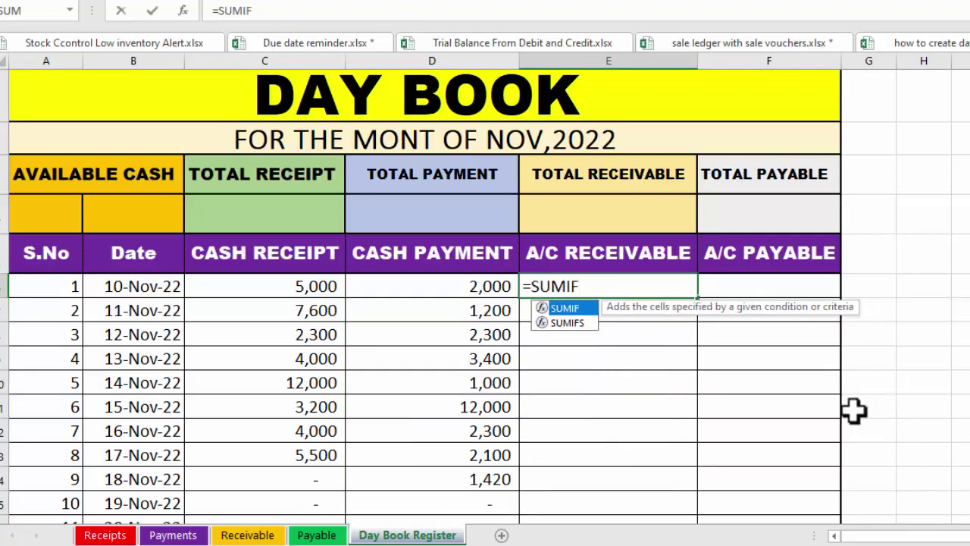
pyautogui.doubleClick(576, 310)
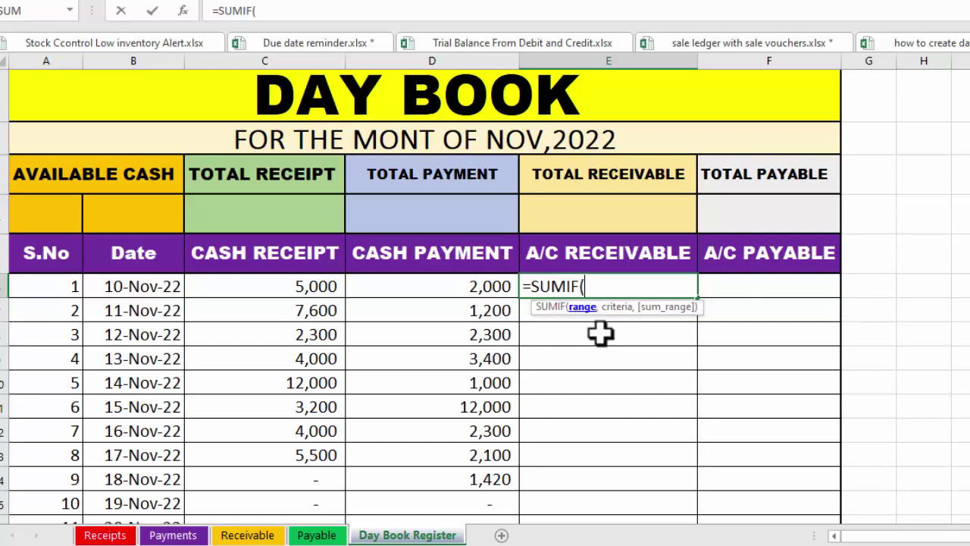
pyautogui.click(244, 537)
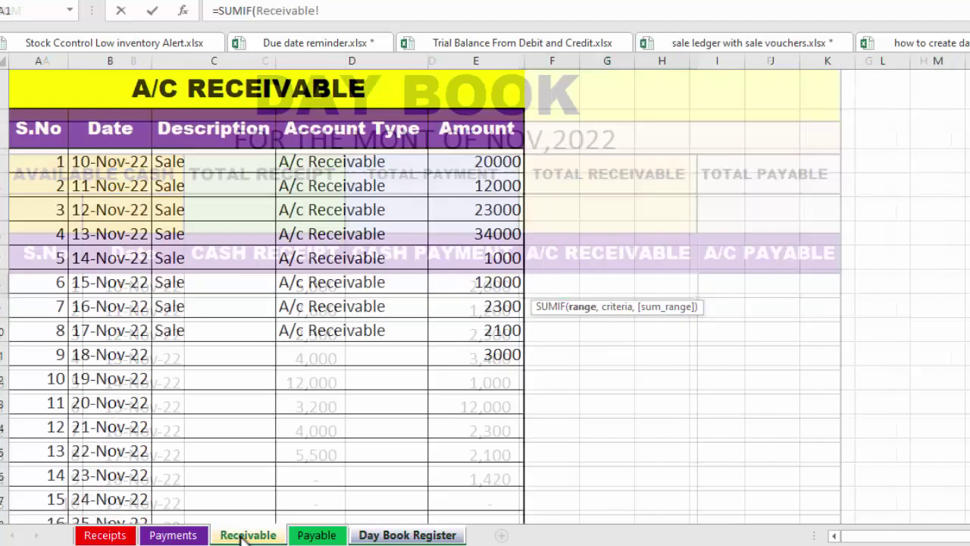
pyautogui.click(105, 55)
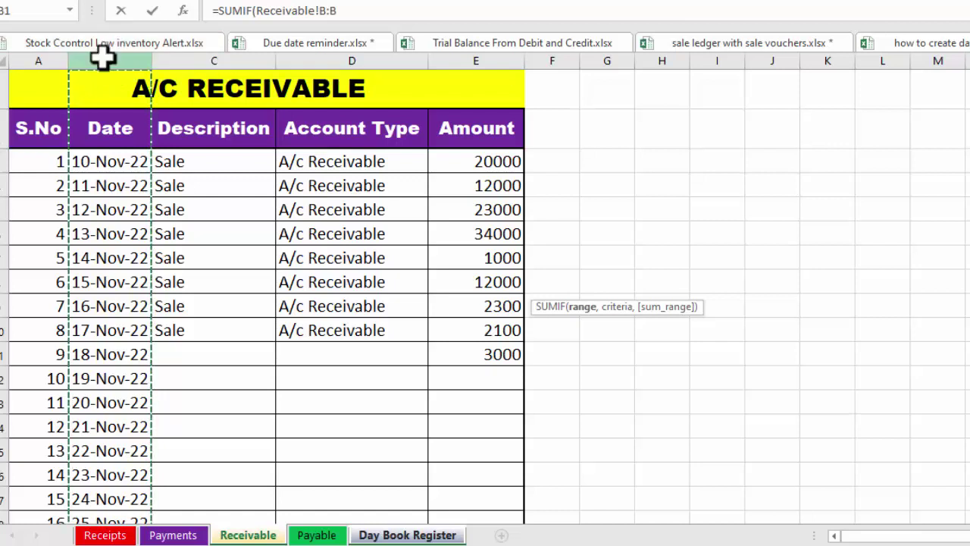
pyautogui.write(',')
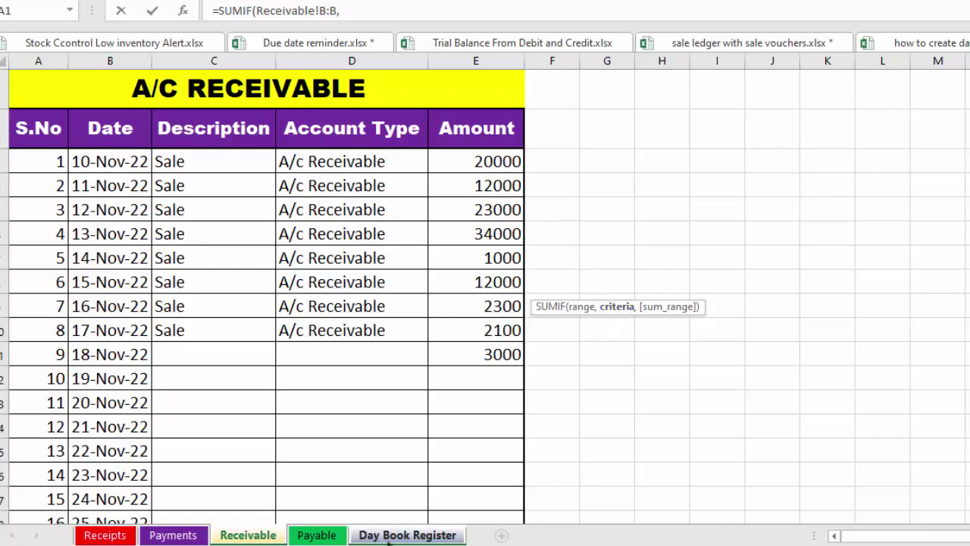
pyautogui.click(386, 537)
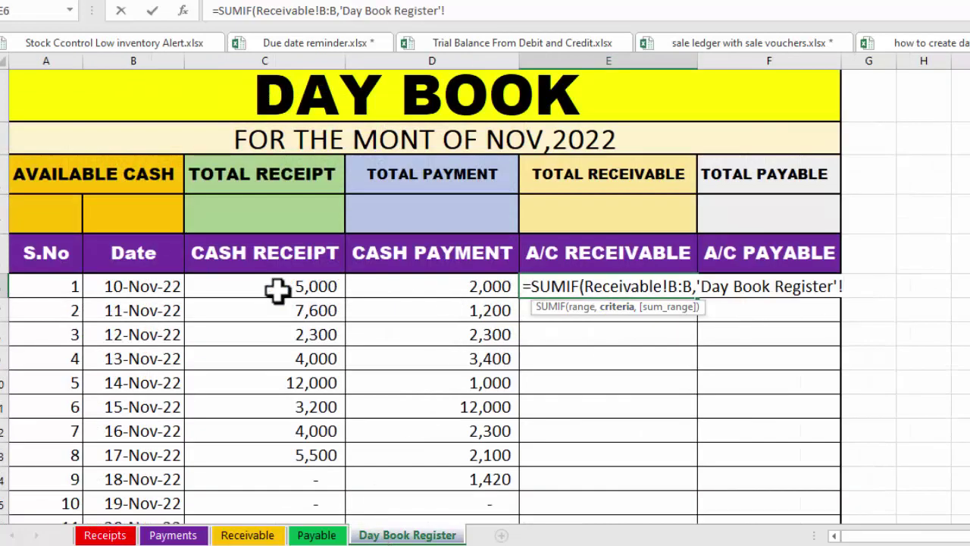
pyautogui.click(157, 291)
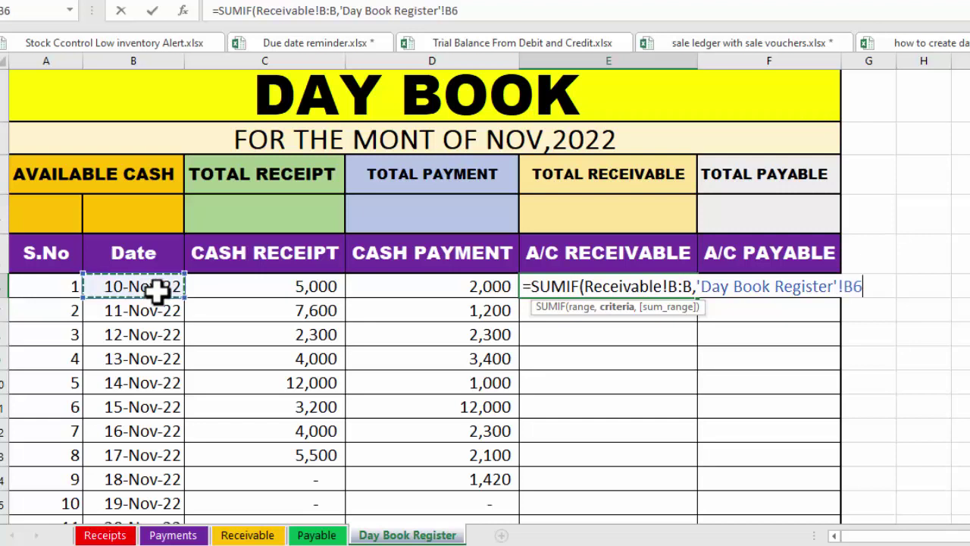
pyautogui.write(',')
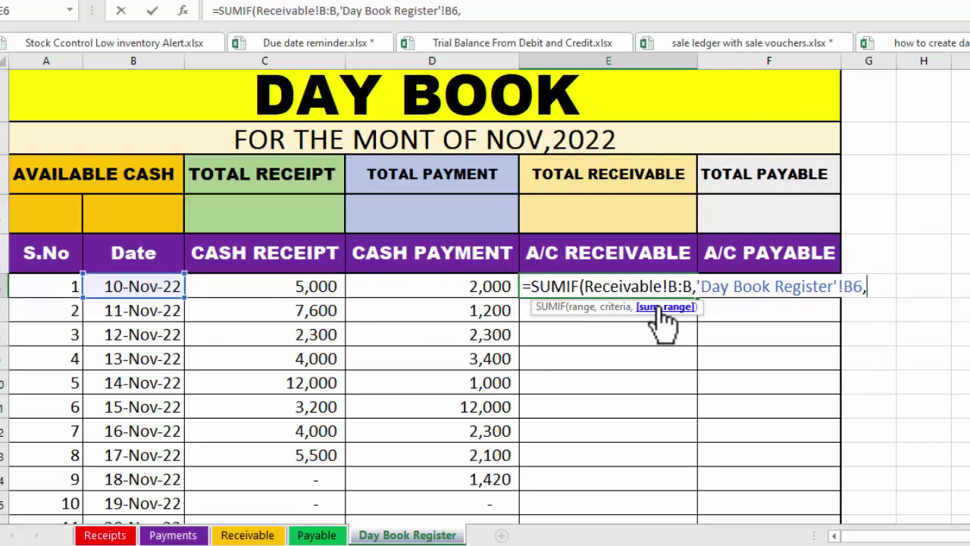
pyautogui.click(248, 535)
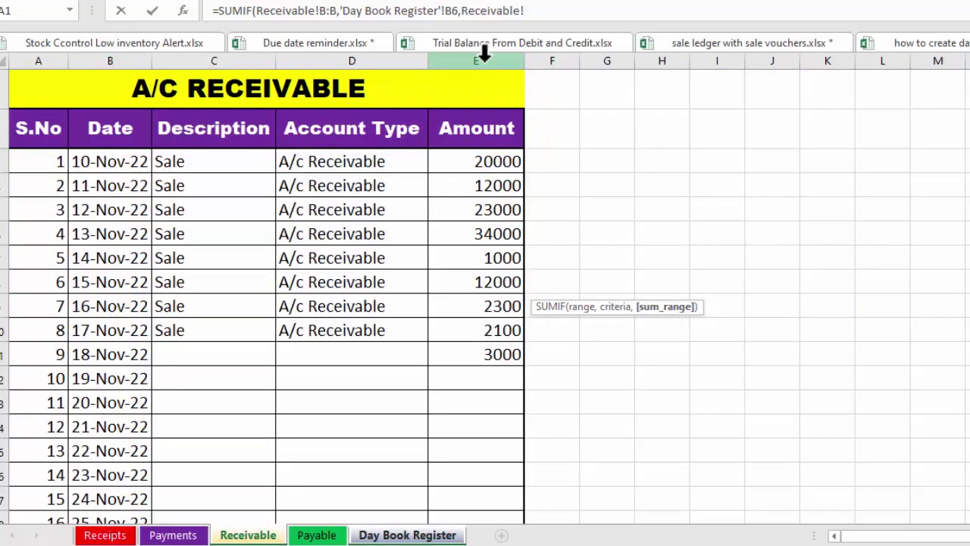
pyautogui.click(484, 57)
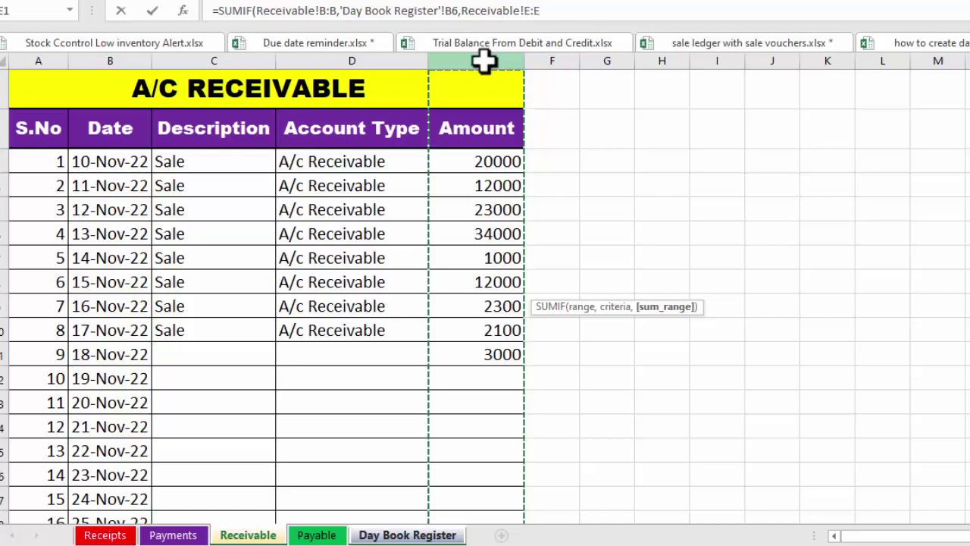
pyautogui.write(')')
pyautogui.press('Return')
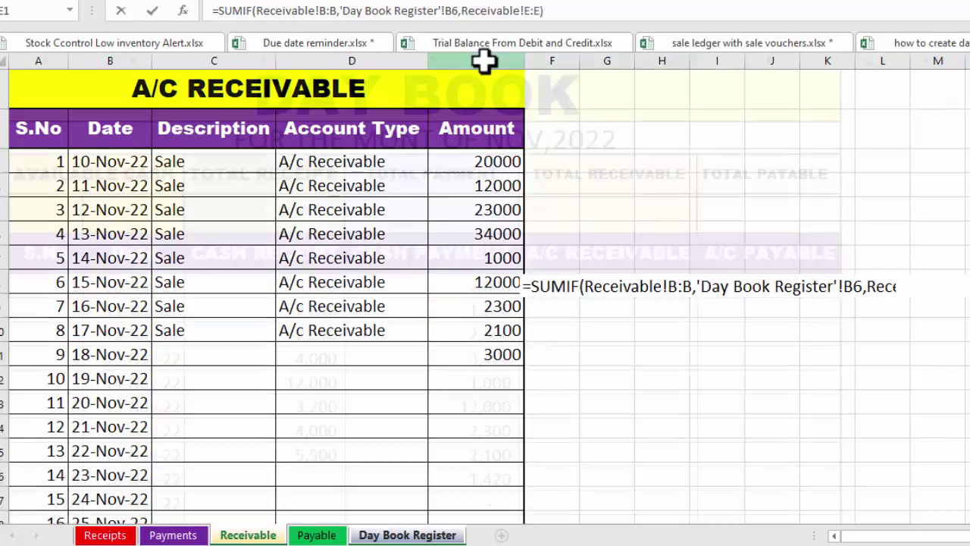
# Copy the E6 receivable formula down the column, showing 20,000 through 3,000 for 10–18 Nov
pyautogui.click(655, 282)
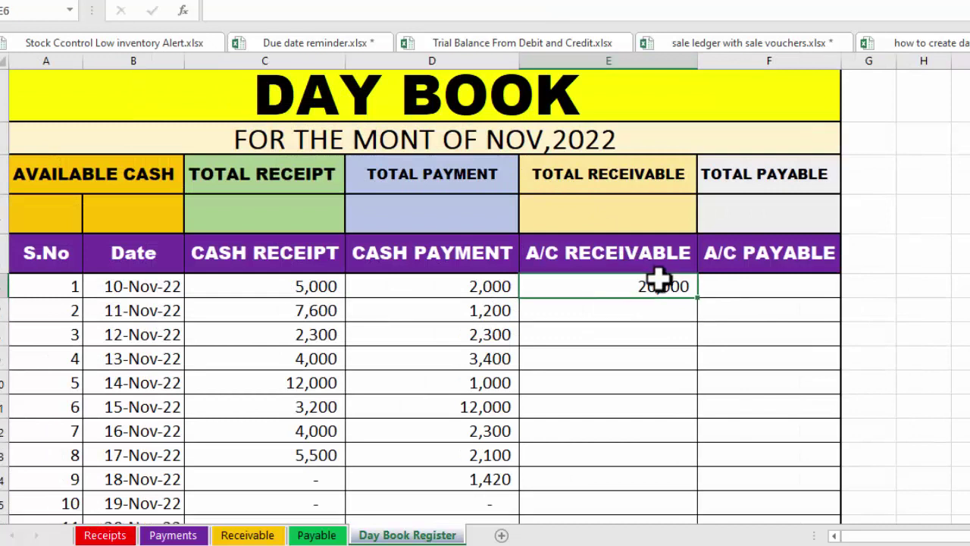
pyautogui.doubleClick(703, 301)
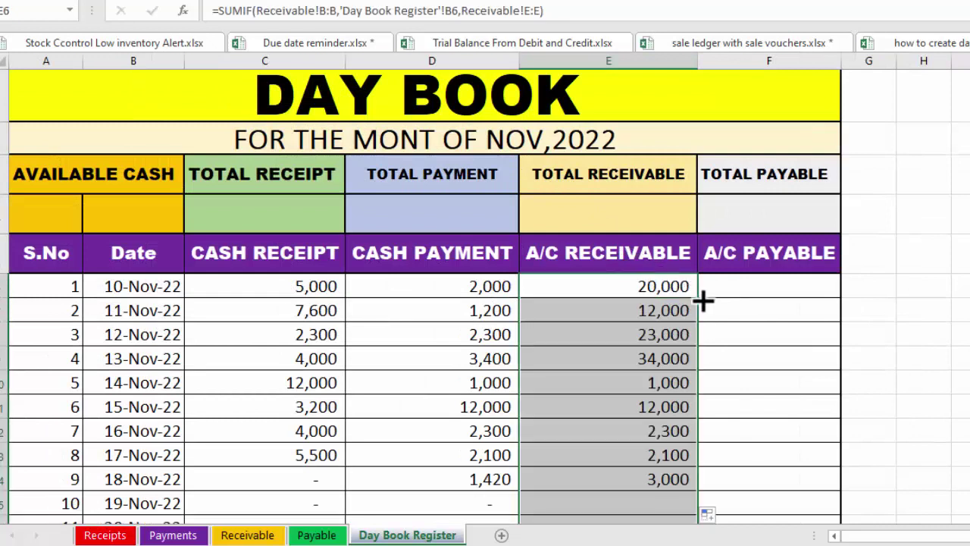
pyautogui.click(780, 283)
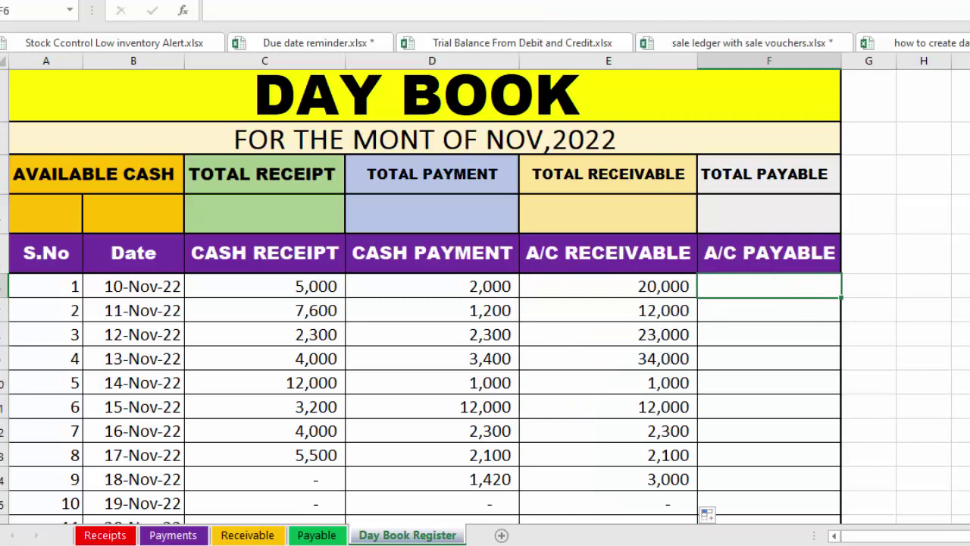
# Begin a SUMIF in F6 using the Payable Date column B:B as the range
pyautogui.write('=SUMF')
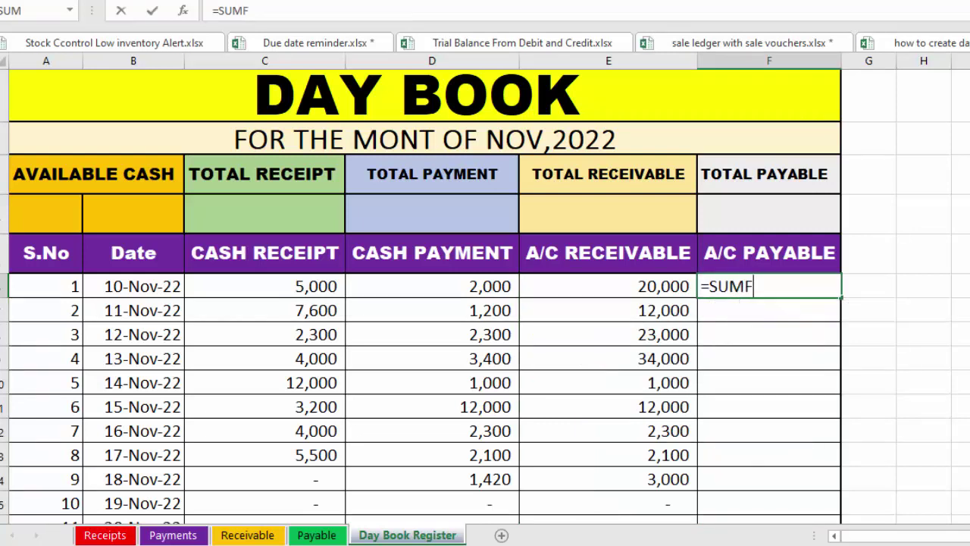
pyautogui.press('BackSpace')
pyautogui.write('IF(')
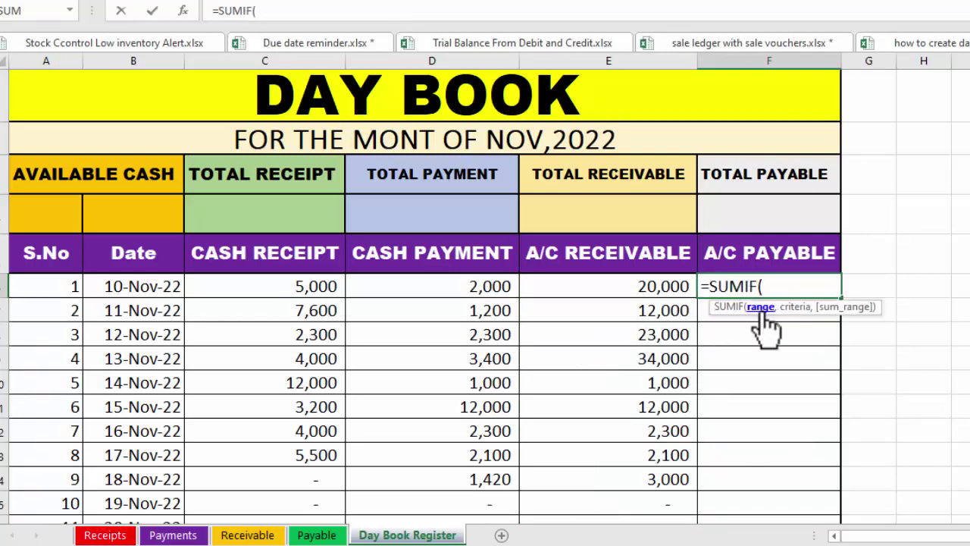
pyautogui.click(326, 535)
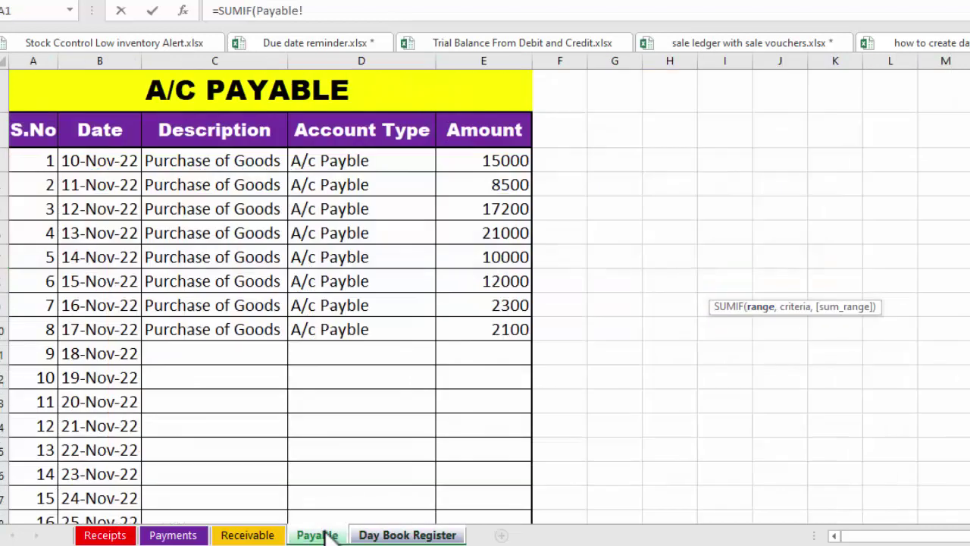
pyautogui.click(98, 55)
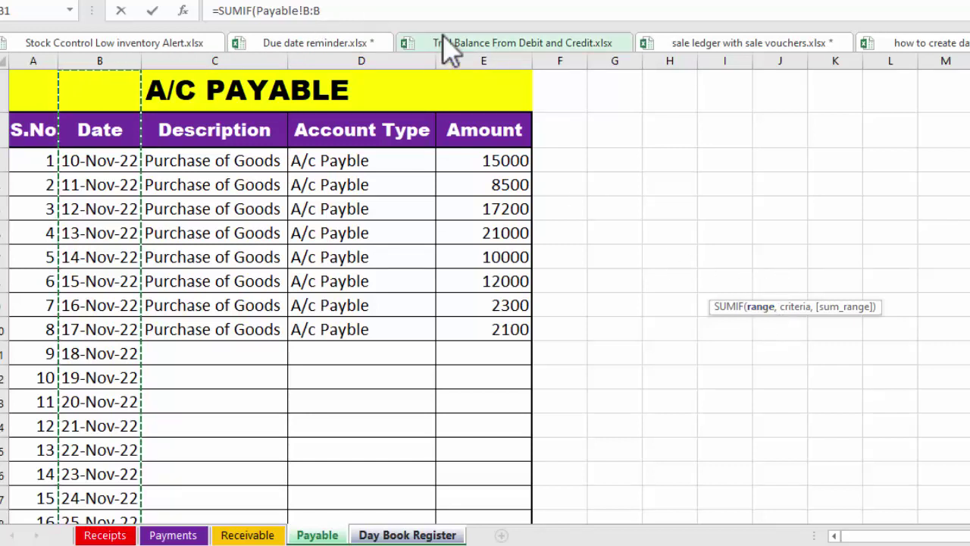
pyautogui.click(414, 13)
pyautogui.write(',')
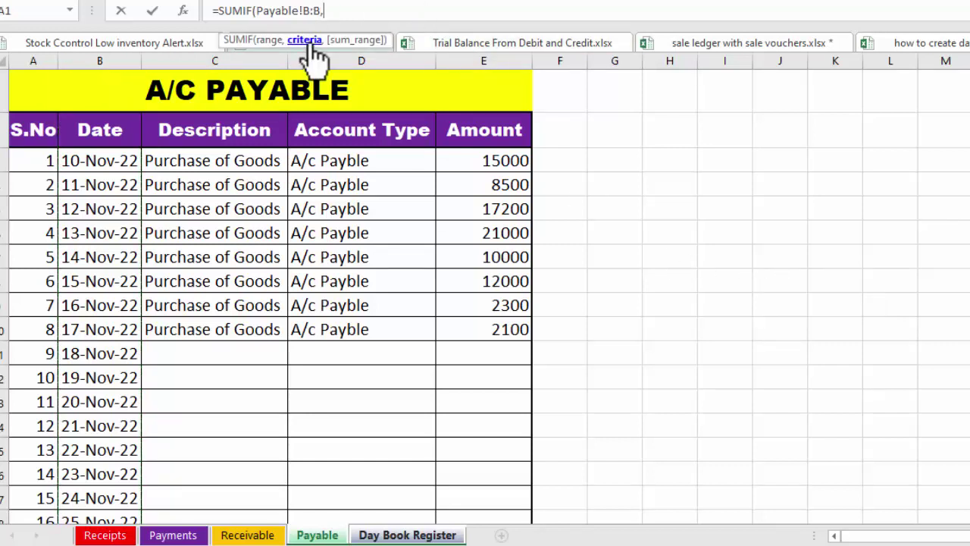
# Finish F6 with criteria B6 and sum range Payable!E:E, so 10-Nov-22 shows 15,000
pyautogui.click(407, 536)
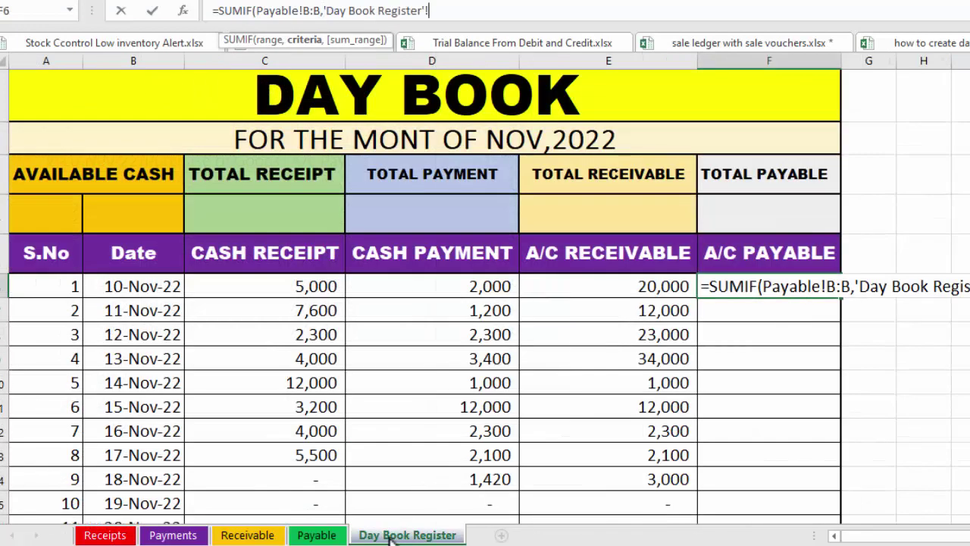
pyautogui.click(143, 286)
pyautogui.write(',')
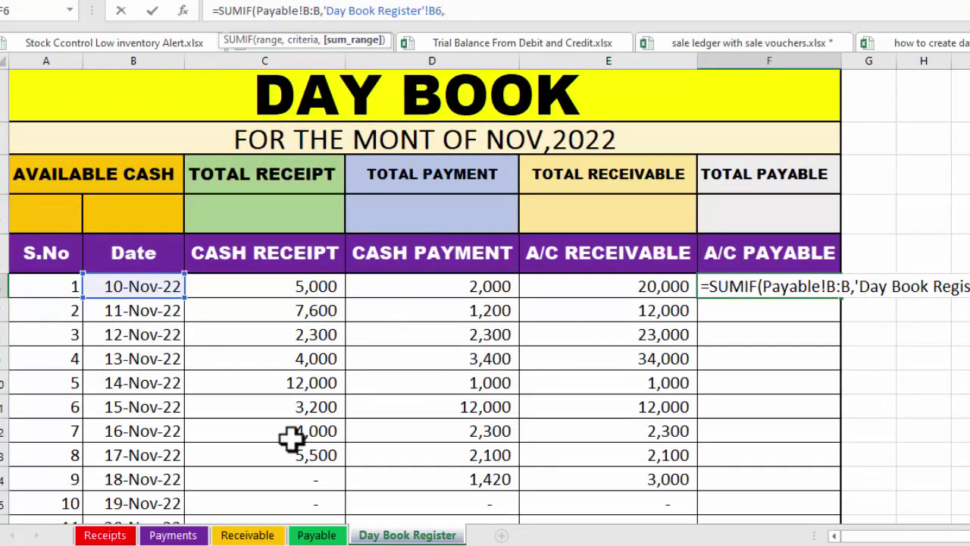
pyautogui.click(316, 536)
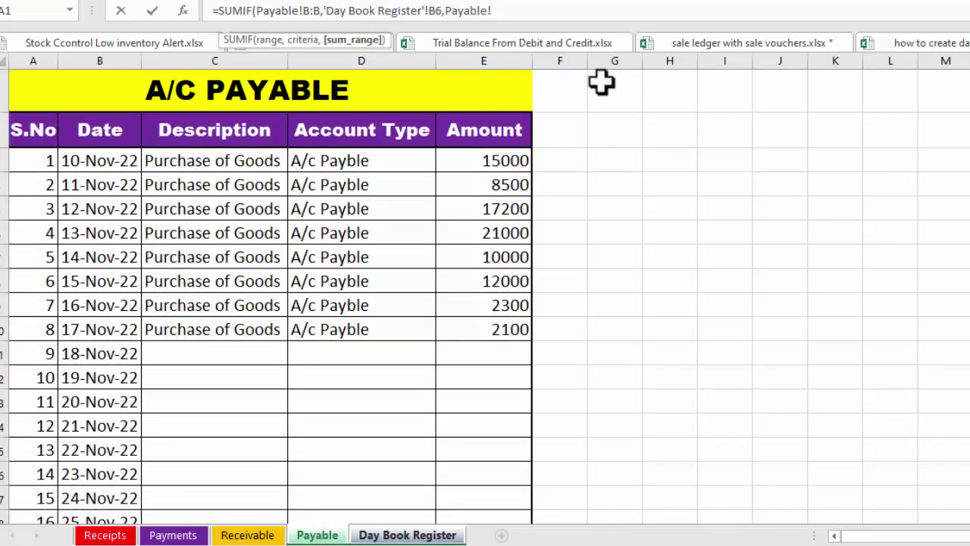
pyautogui.click(500, 58)
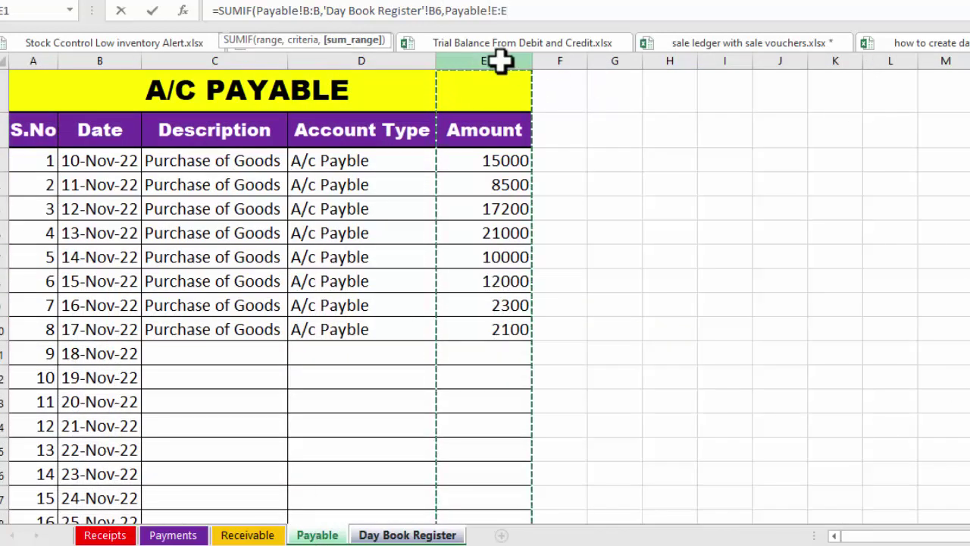
pyautogui.press('Return')
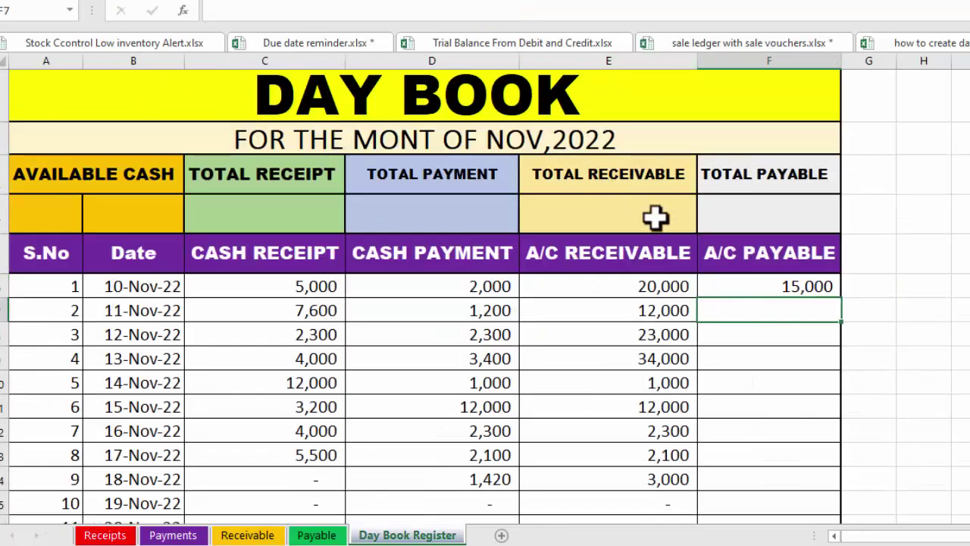
# Copy the F6 payable SUMIF down column F and compare it with the Payable sheet
pyautogui.click(756, 280)
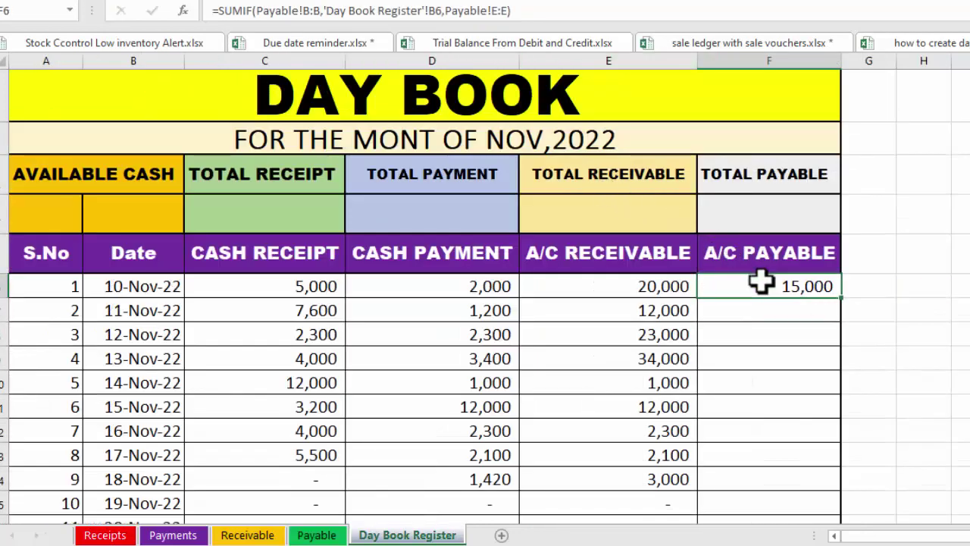
pyautogui.doubleClick(840, 298)
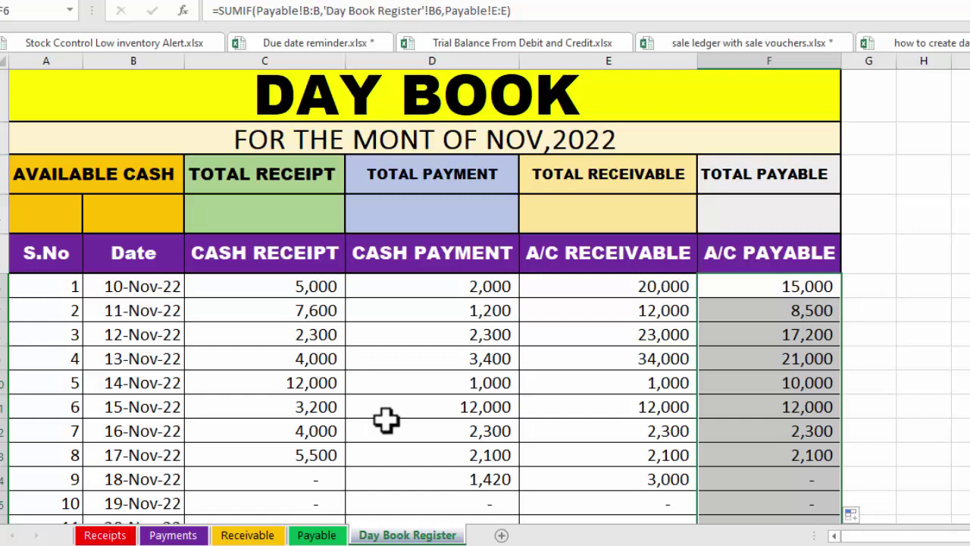
pyautogui.click(319, 535)
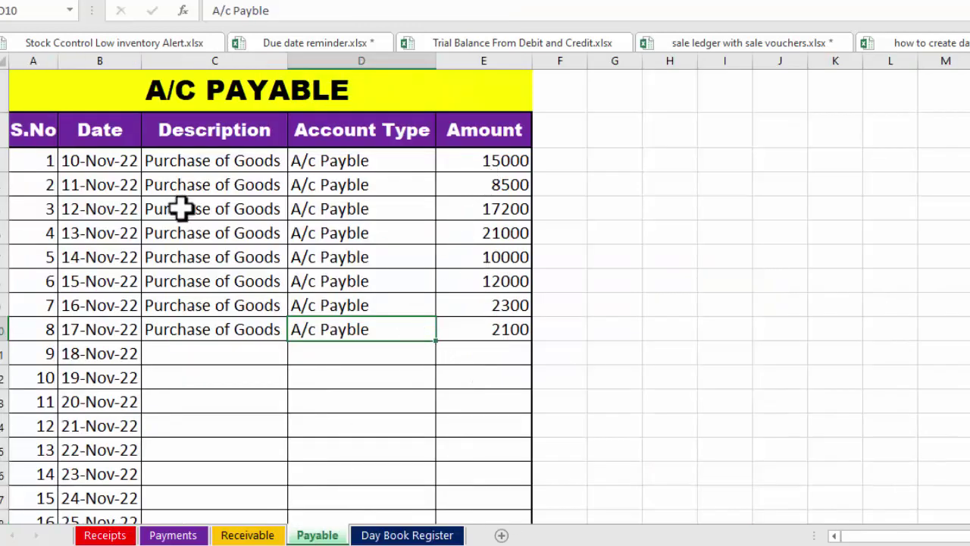
pyautogui.click(407, 534)
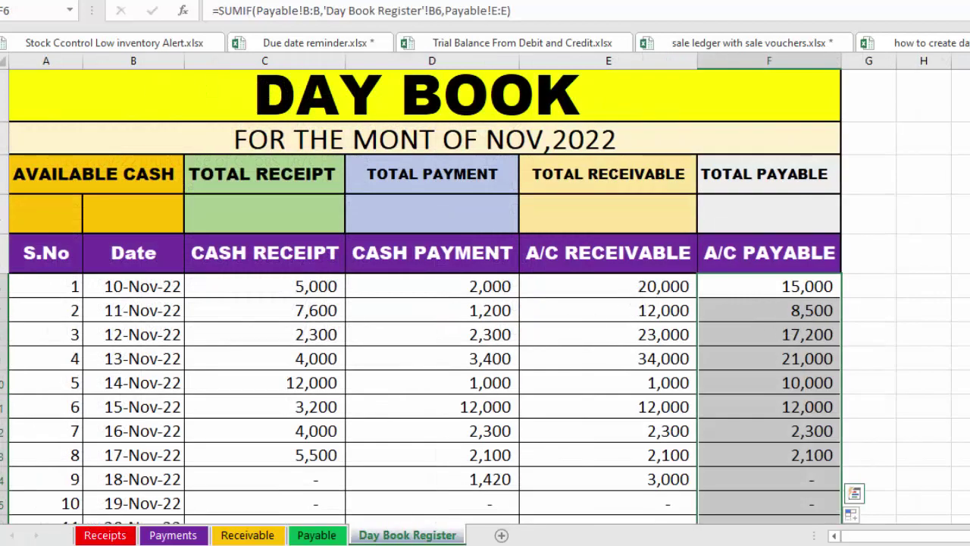
# Start editing cell B27 for the total row label
pyautogui.scroll(-3, 485, 296)
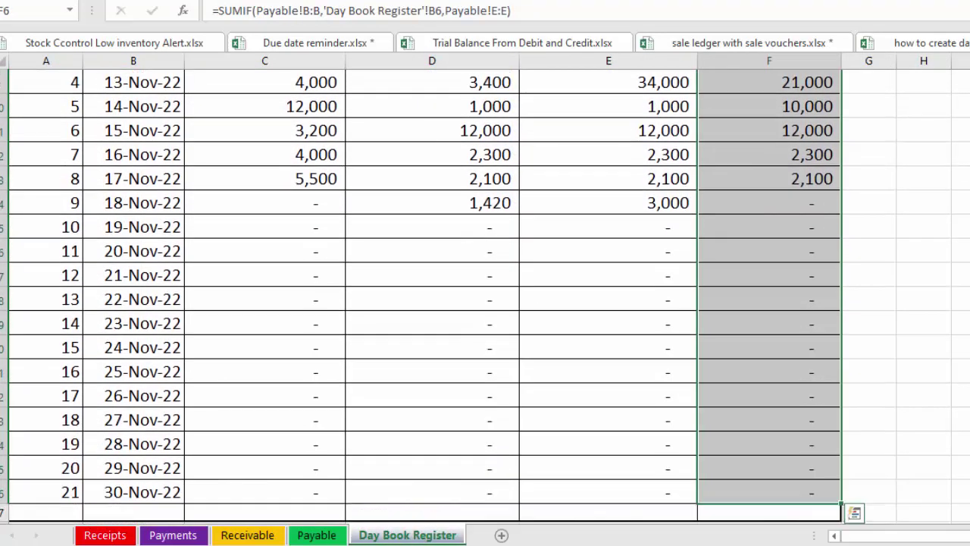
pyautogui.click(154, 513)
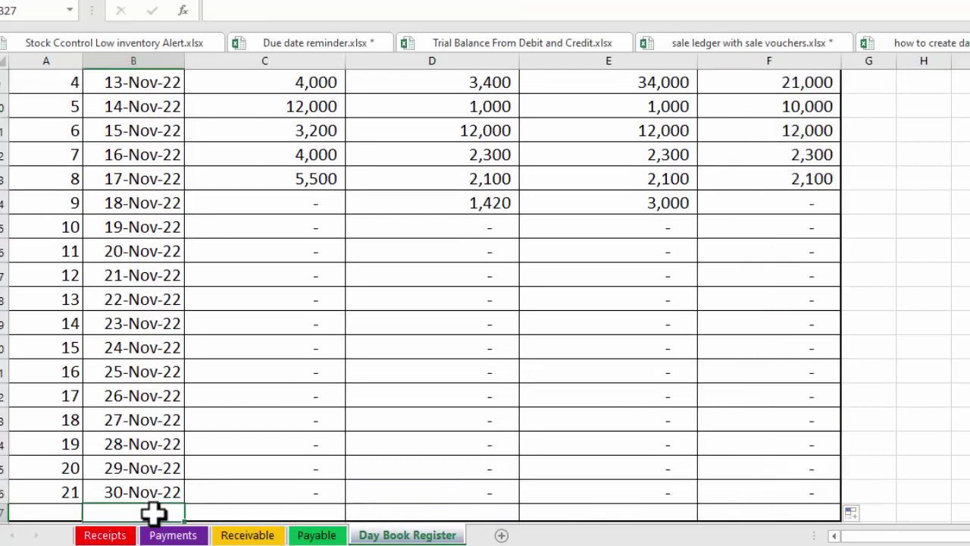
pyautogui.press('F2')
pyautogui.write('TOTAL')
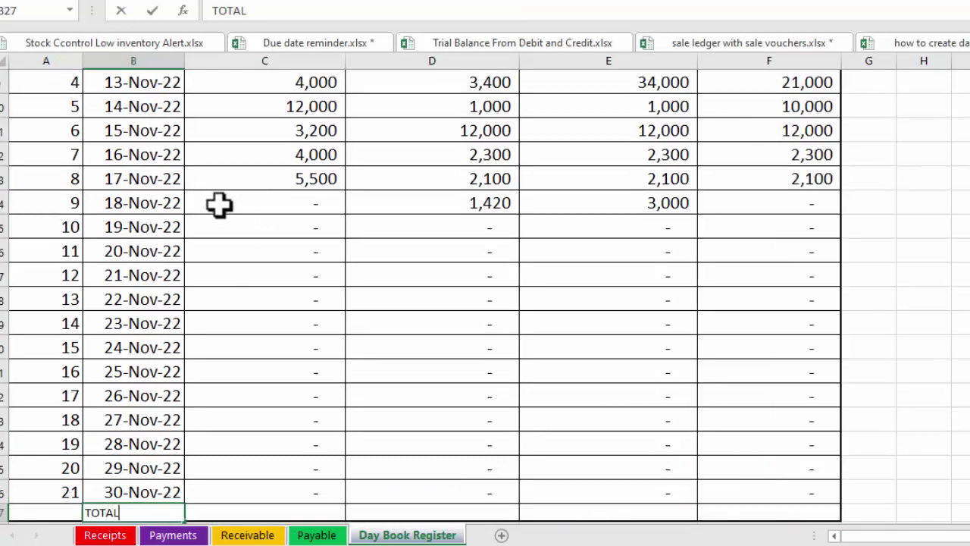
# Label the row TOTAL and AutoSum the Cash Receipt column in C27 to get 43,600
pyautogui.press('Tab')
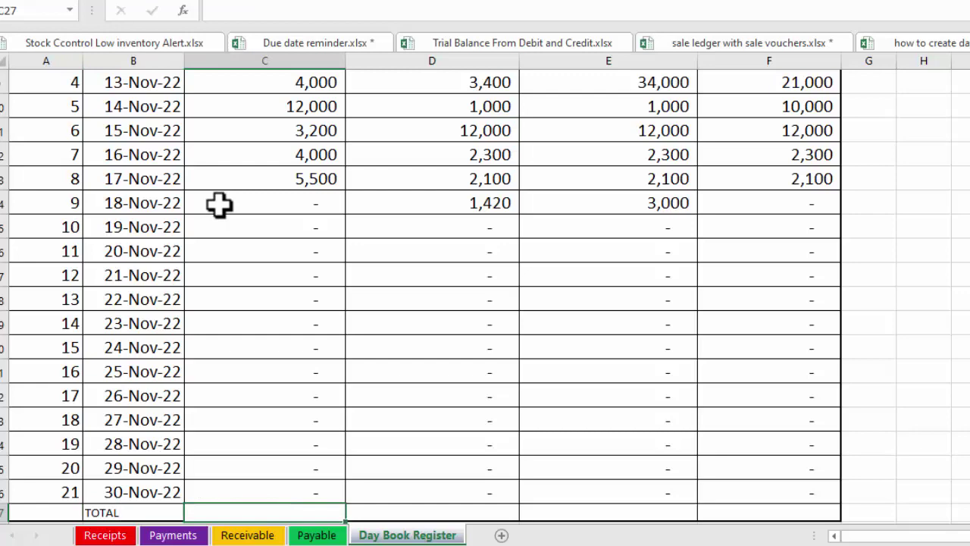
pyautogui.hotkey('alt', '=')
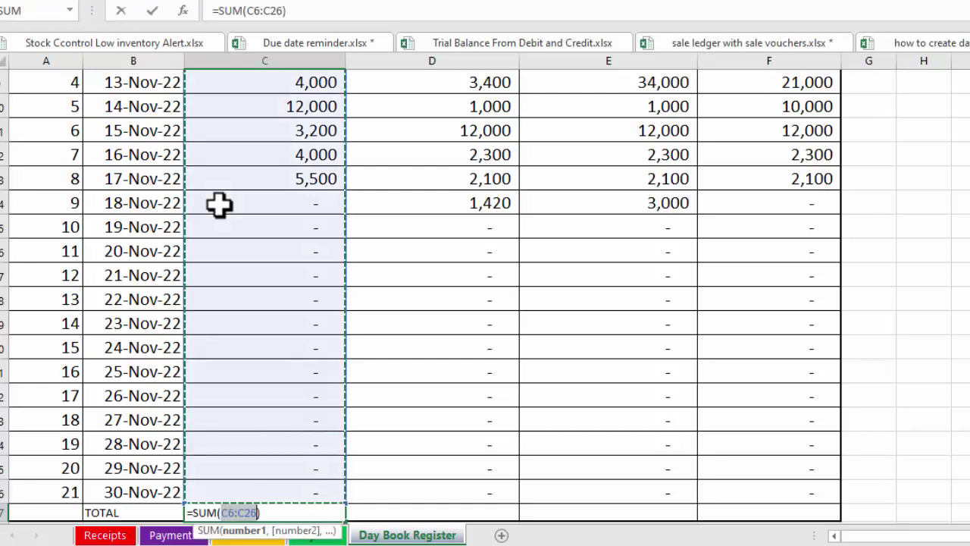
pyautogui.press('Return')
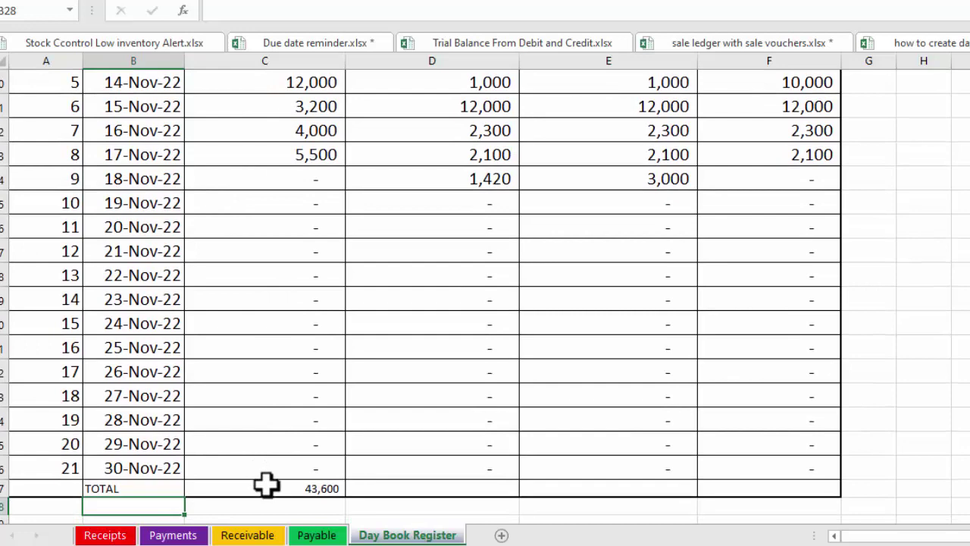
# Format B27:C27 as bold, size 16 text
pyautogui.click(266, 485)
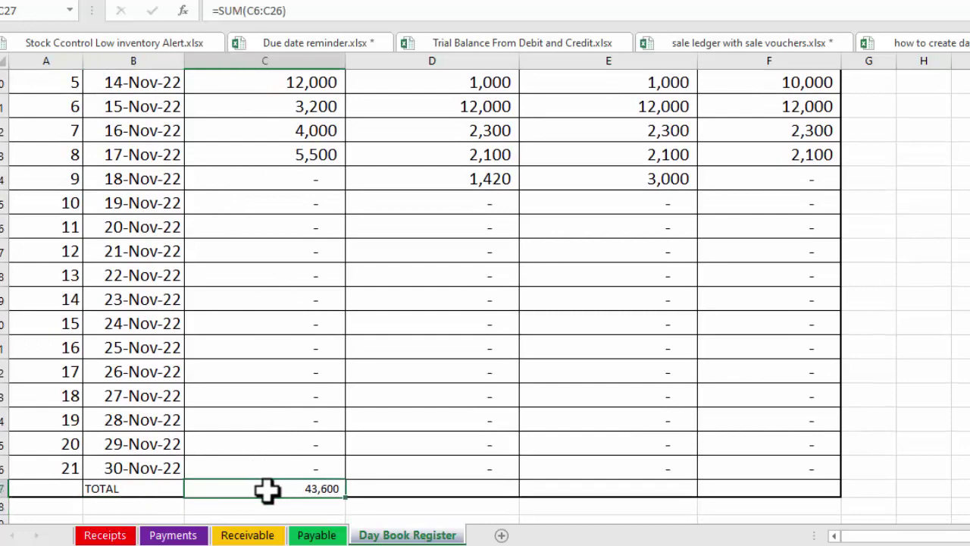
pyautogui.click(144, 488)
pyautogui.click(266, 36)
pyautogui.click(266, 36)
pyautogui.click(266, 36)
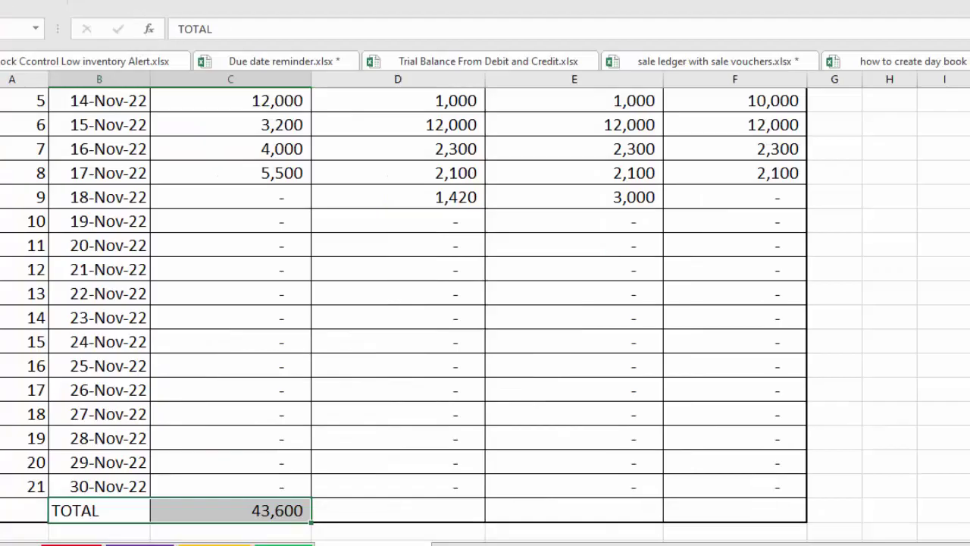
pyautogui.hotkey('ctrl', 'b')
pyautogui.click(283, 510)
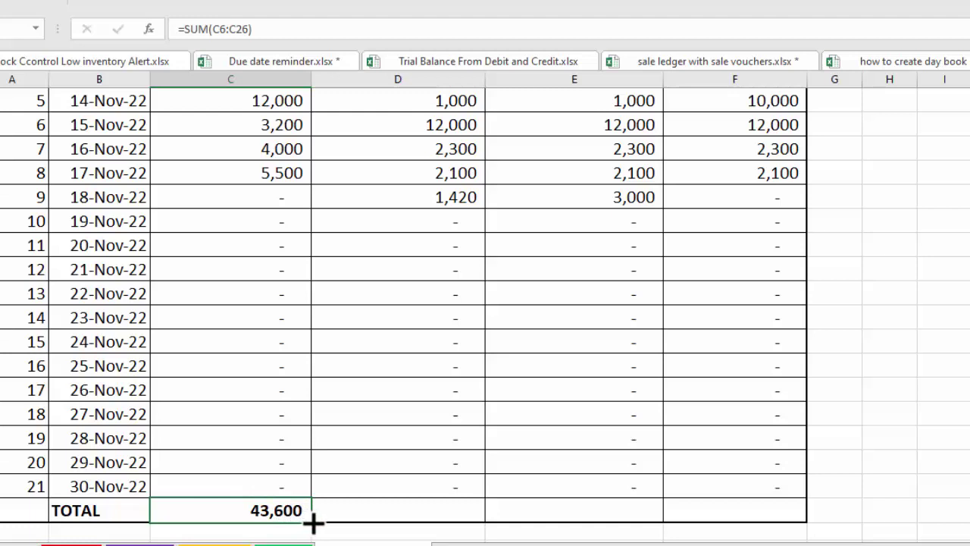
# Fill the total formula across D27:F27, giving 27,720, 109,400 and 88,100
pyautogui.moveTo(324, 521); pyautogui.dragTo(764, 516)
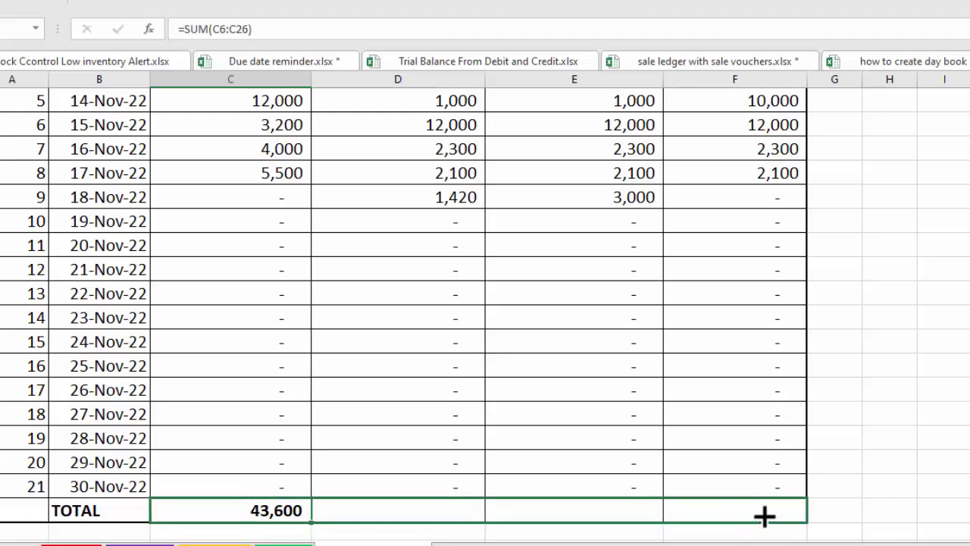
pyautogui.moveTo(764, 516); pyautogui.dragTo(764, 516)
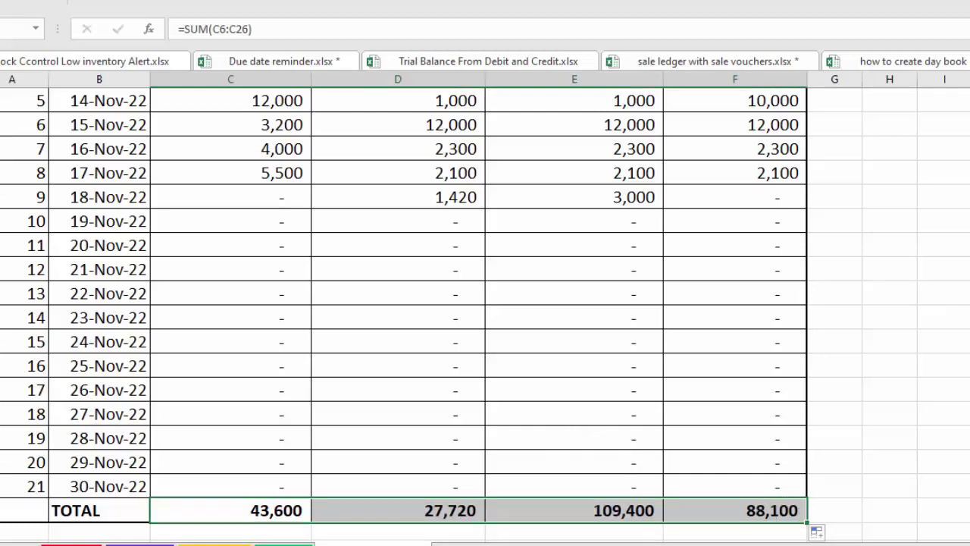
pyautogui.scroll(3, 485, 313)
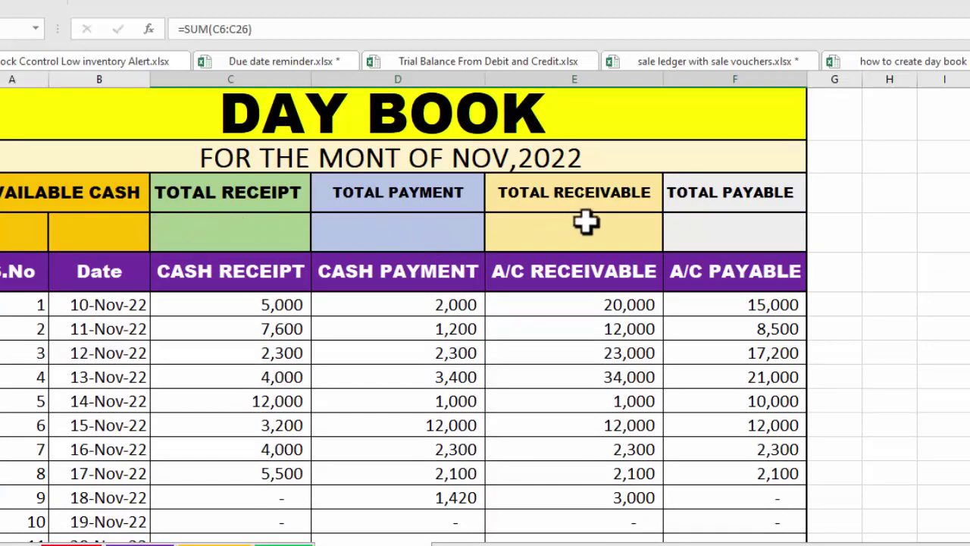
# Make TOTAL PAYABLE =SUM of the A/C PAYABLE rows, showing 88,100
pyautogui.click(702, 227)
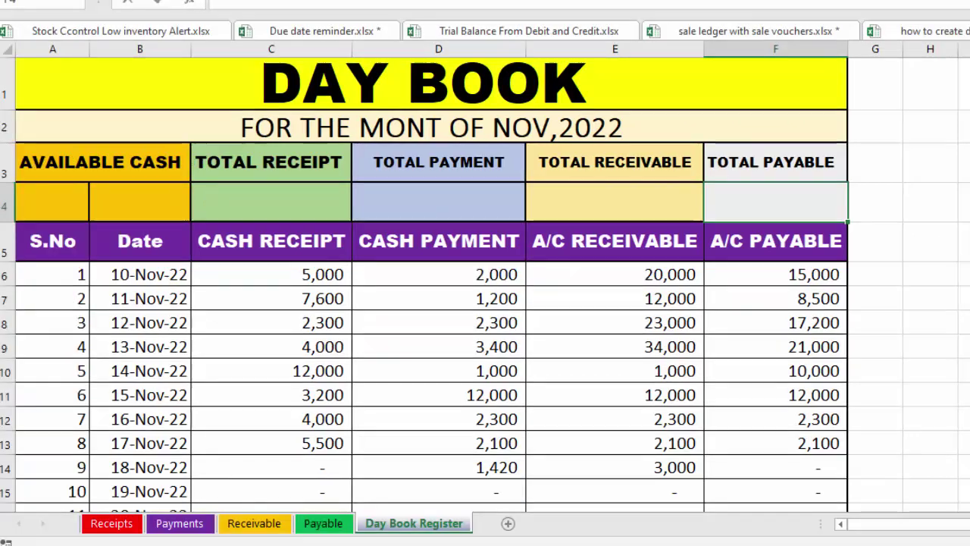
pyautogui.write('=')
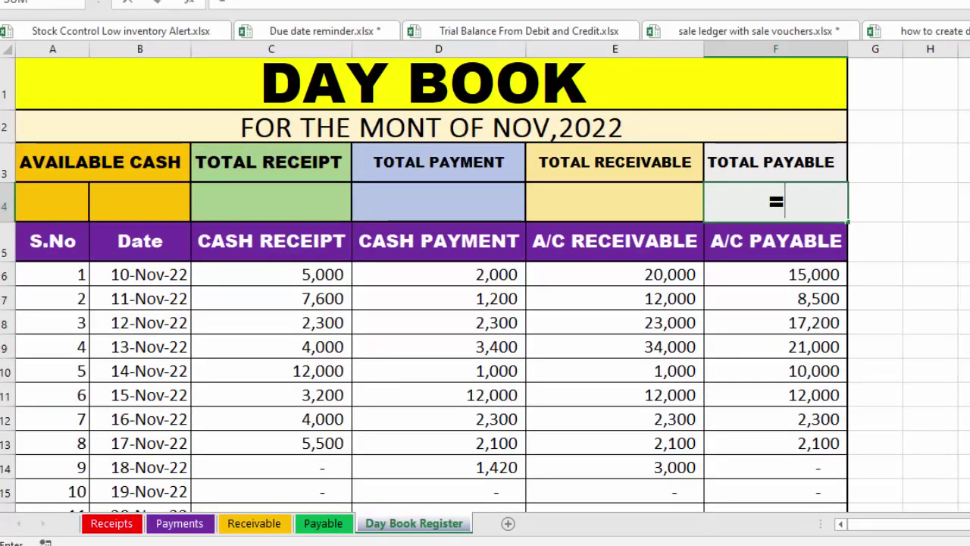
pyautogui.write('SUM(')
pyautogui.moveTo(784, 269)
pyautogui.mouseDown()
pyautogui.moveTo(768, 531)
pyautogui.moveTo(737, 458)
pyautogui.mouseUp()
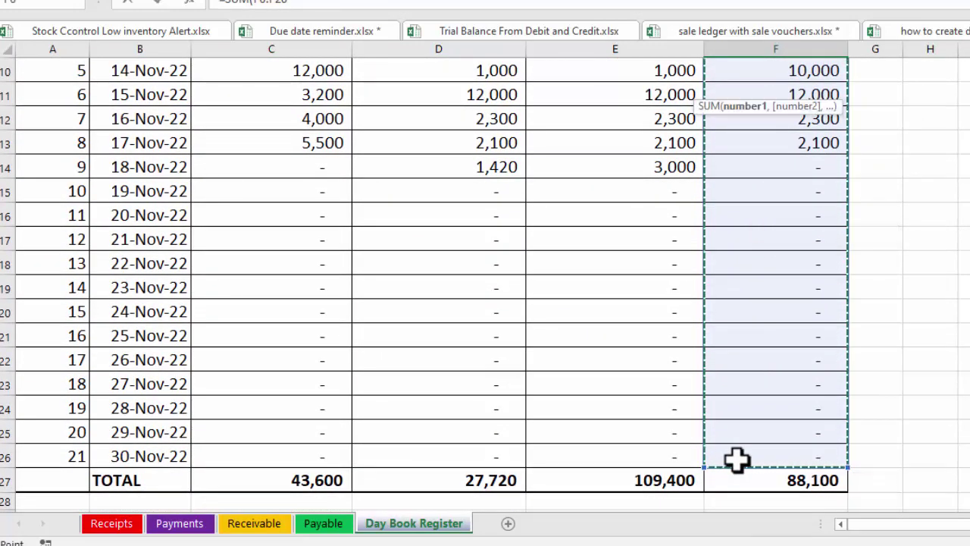
pyautogui.write(')')
pyautogui.press('Return')
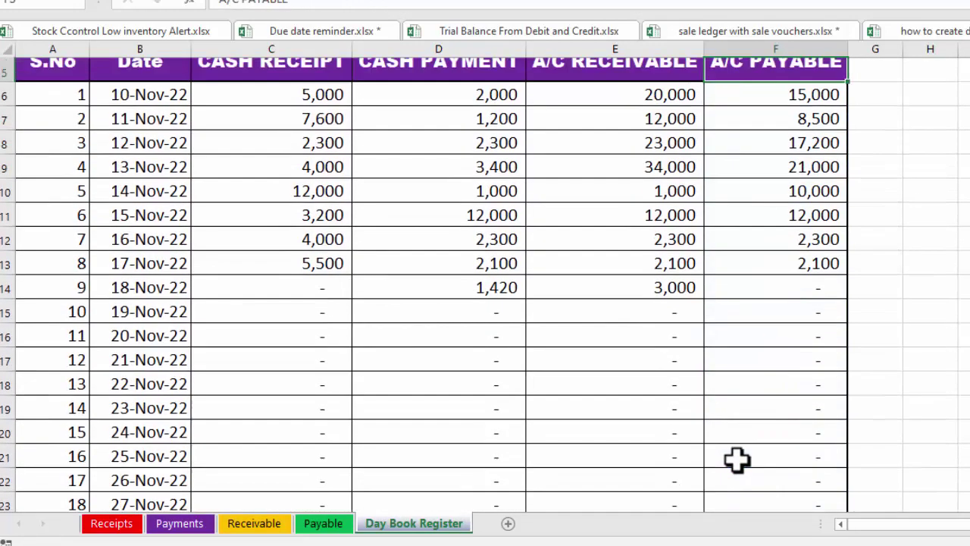
# Start a SUM over A/C RECEIVABLE rows E6:E26 for TOTAL RECEIVABLE
pyautogui.click(608, 199)
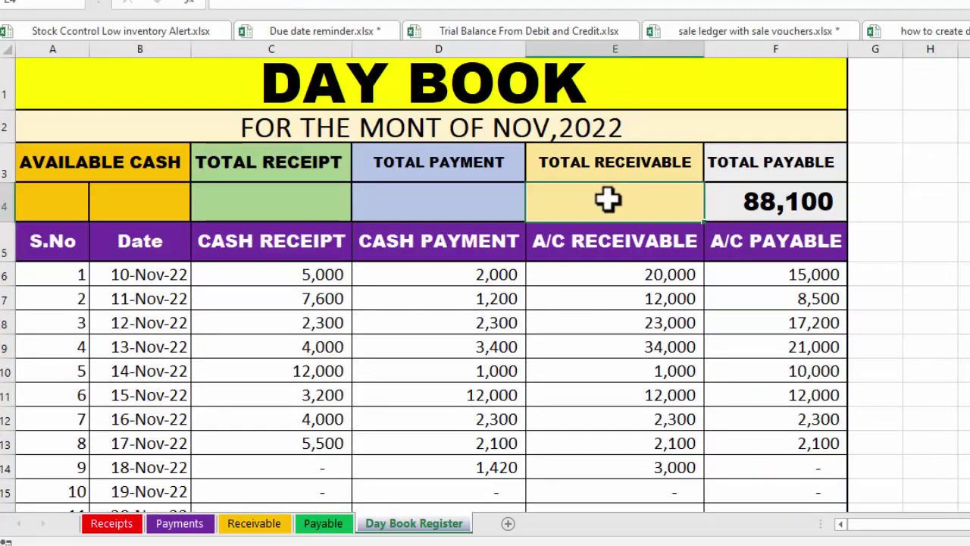
pyautogui.write('=SUM')
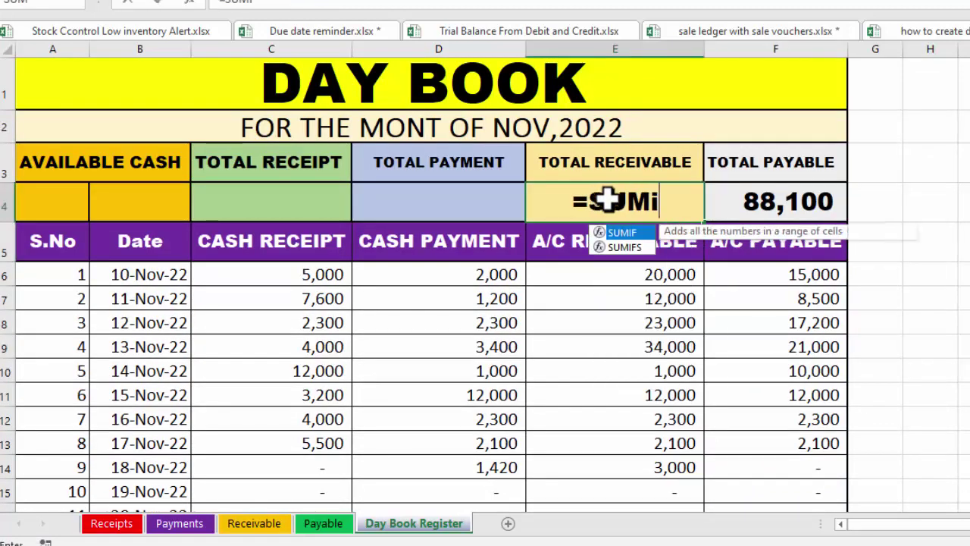
pyautogui.write('(')
pyautogui.moveTo(607, 275); pyautogui.dragTo(599, 456)
pyautogui.scroll(3, 599, 457)
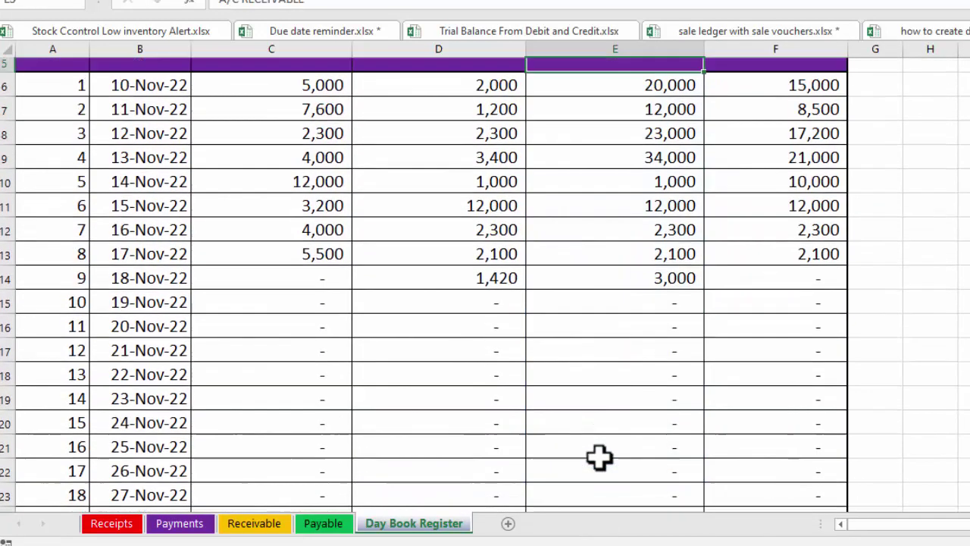
# Enter =SUM(D6:D26) in D4 so Total Payment shows 27,720
pyautogui.click(455, 192)
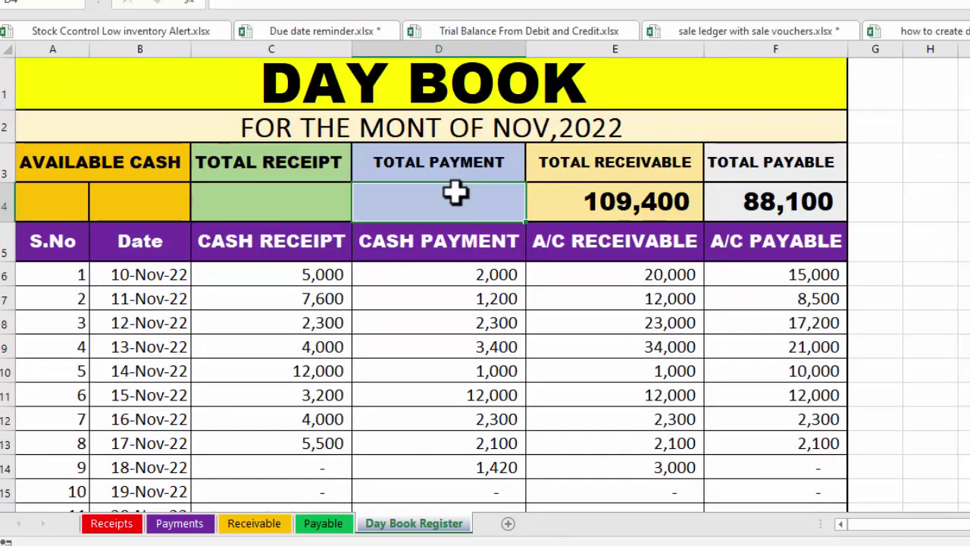
pyautogui.write('=SUM')
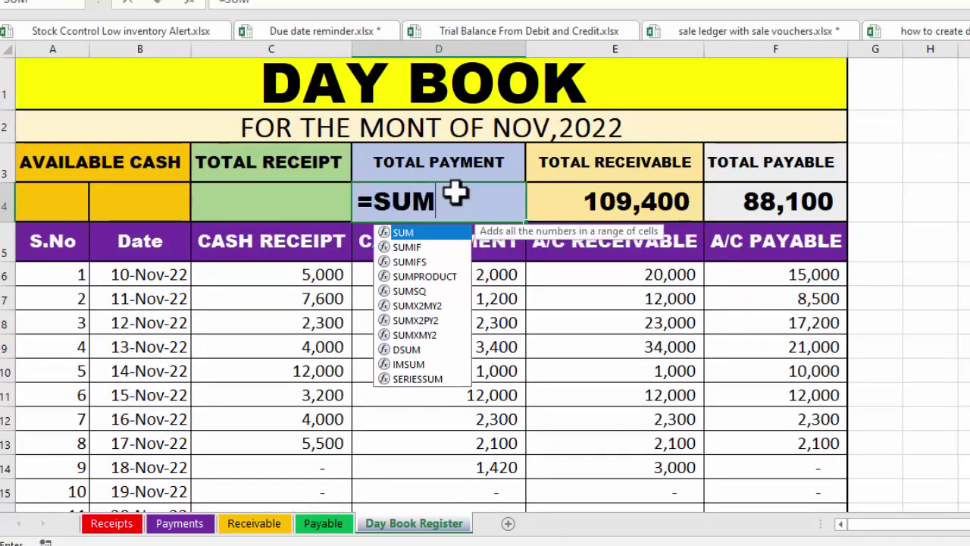
pyautogui.write('(')
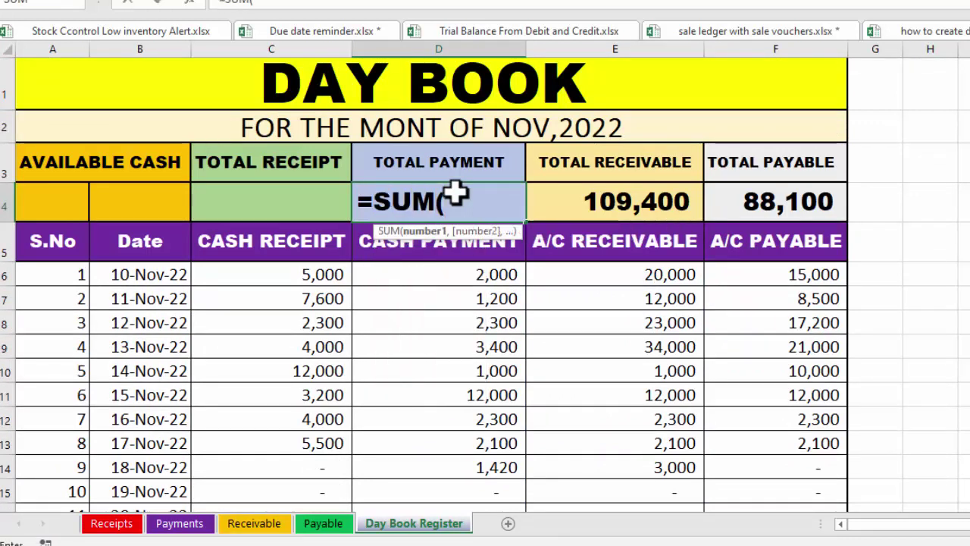
pyautogui.moveTo(444, 267)
pyautogui.mouseDown()
pyautogui.moveTo(438, 496)
pyautogui.moveTo(444, 387)
pyautogui.mouseUp()
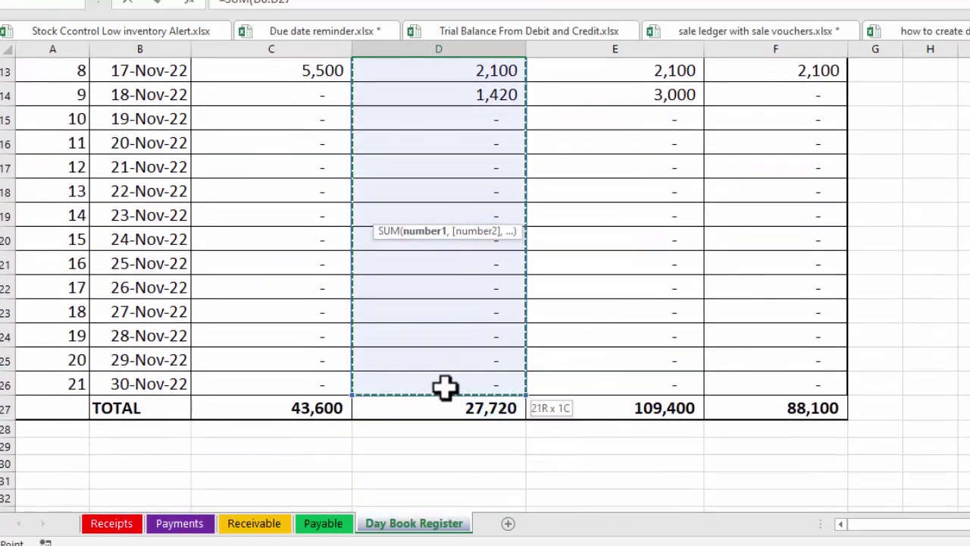
pyautogui.press('Return')
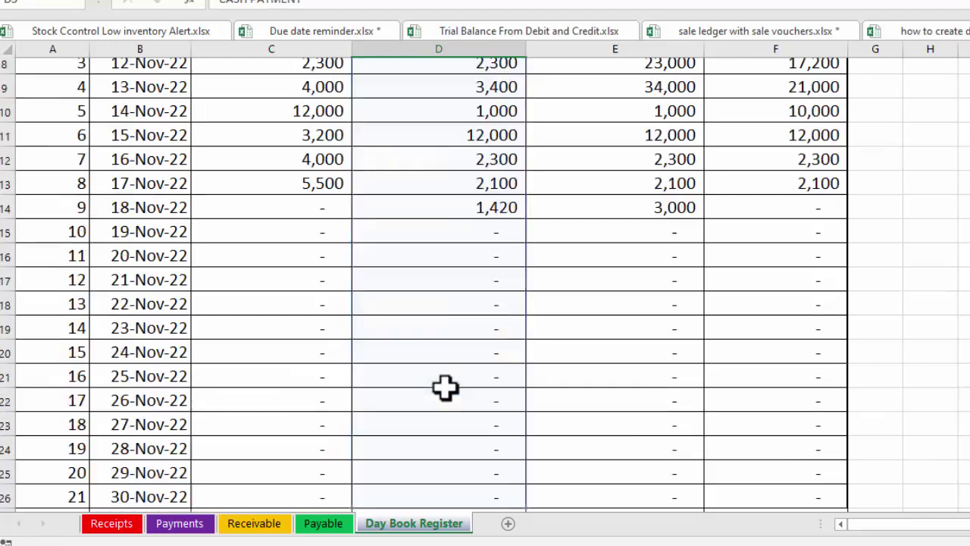
pyautogui.scroll(2, 309, 210)
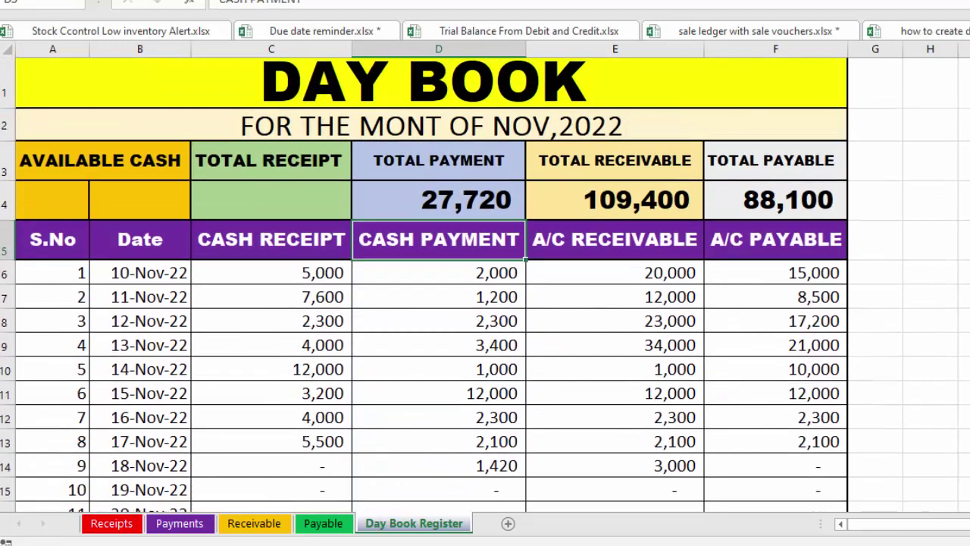
# Enter =SUM(C6:C26) in C4 so Total Receipt shows 43,600
pyautogui.click(267, 203)
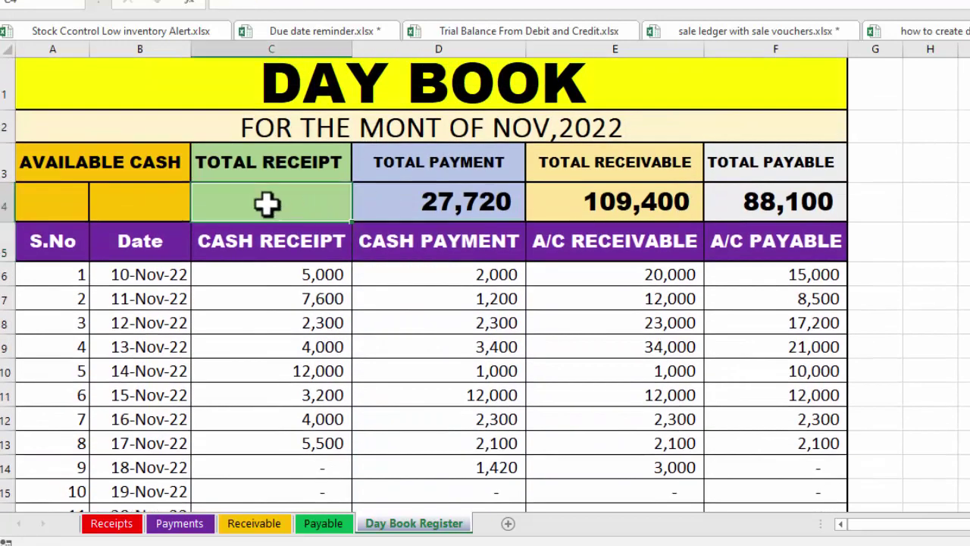
pyautogui.write('=SUM')
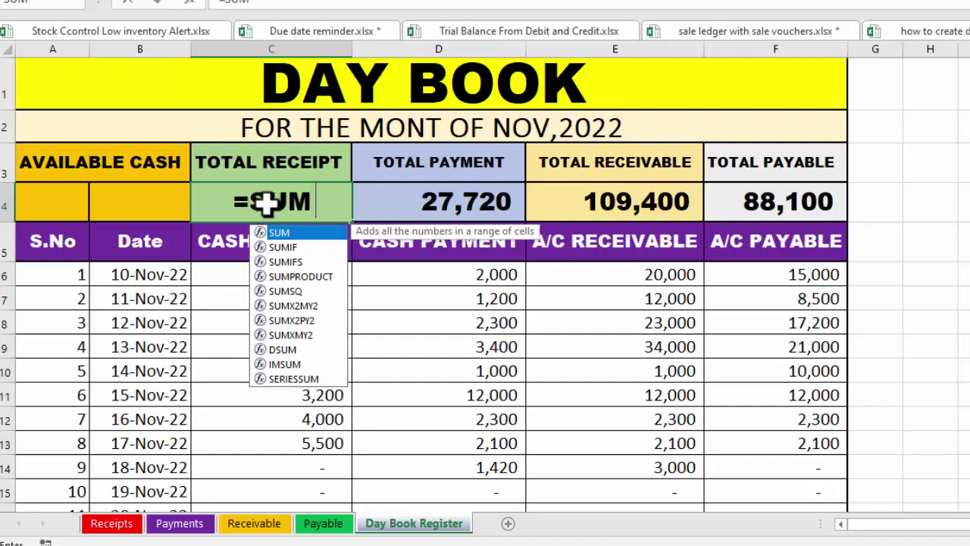
pyautogui.write('(')
pyautogui.click(253, 273)
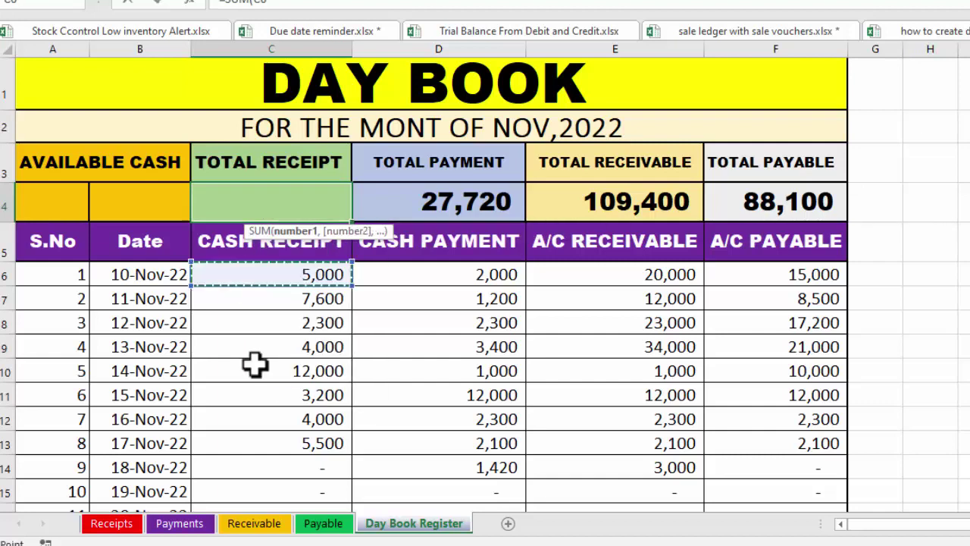
pyautogui.moveTo(255, 365); pyautogui.dragTo(279, 455)
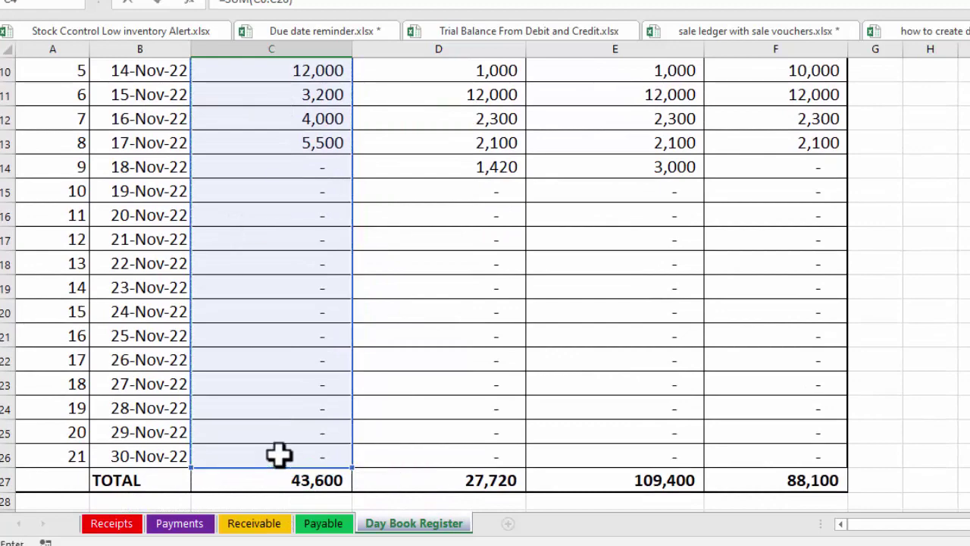
pyautogui.press('Return')
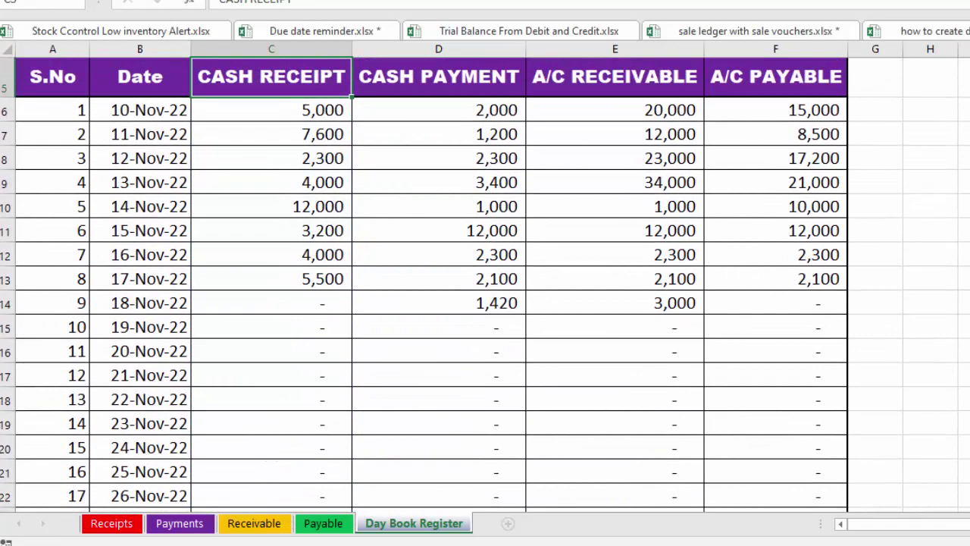
pyautogui.scroll(2, 485, 284)
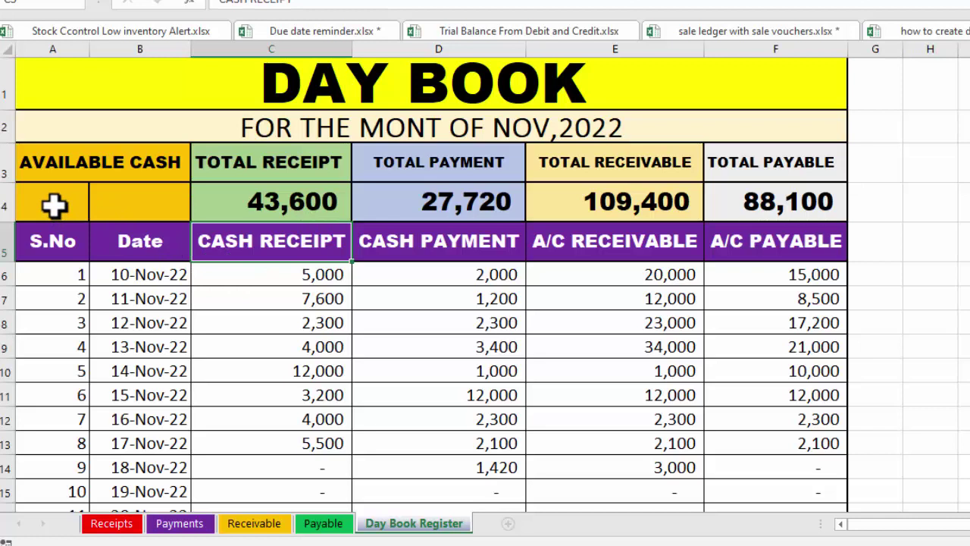
# Enter =C4-D4 in A4 so Available Cash shows 15,880
pyautogui.click(54, 204)
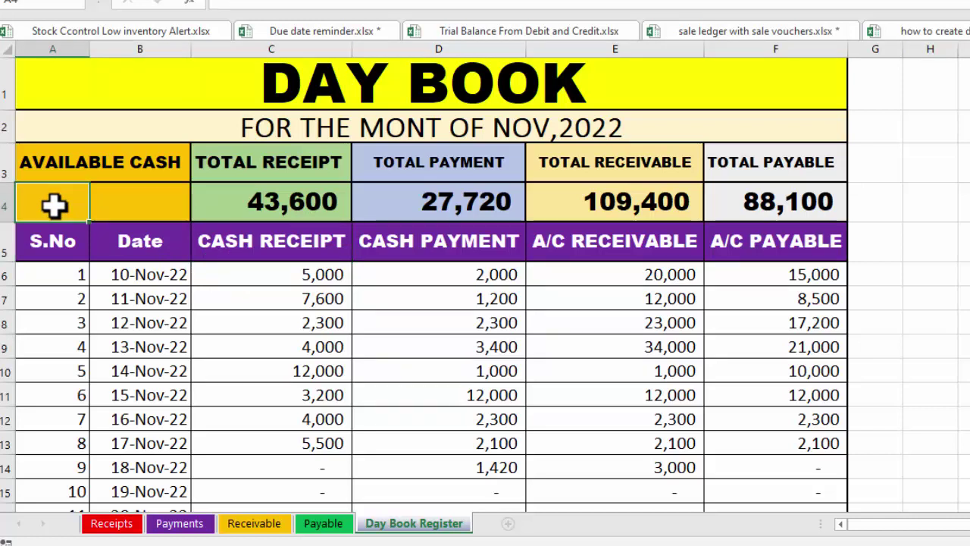
pyautogui.write('=')
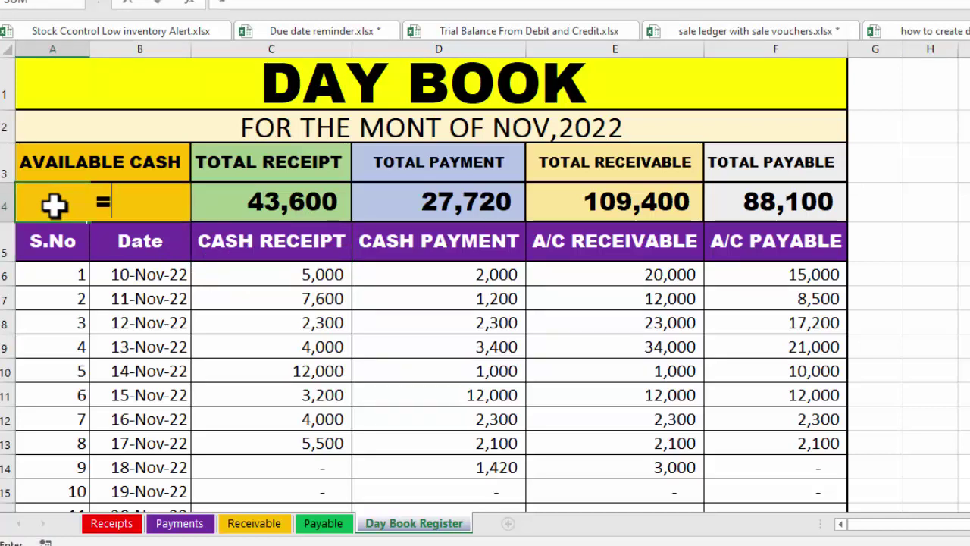
pyautogui.click(248, 210)
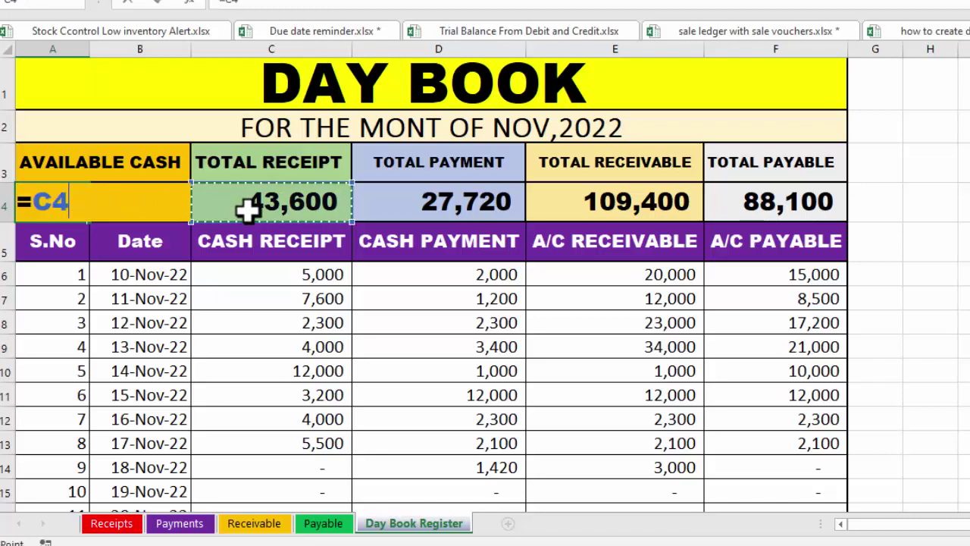
pyautogui.write('-')
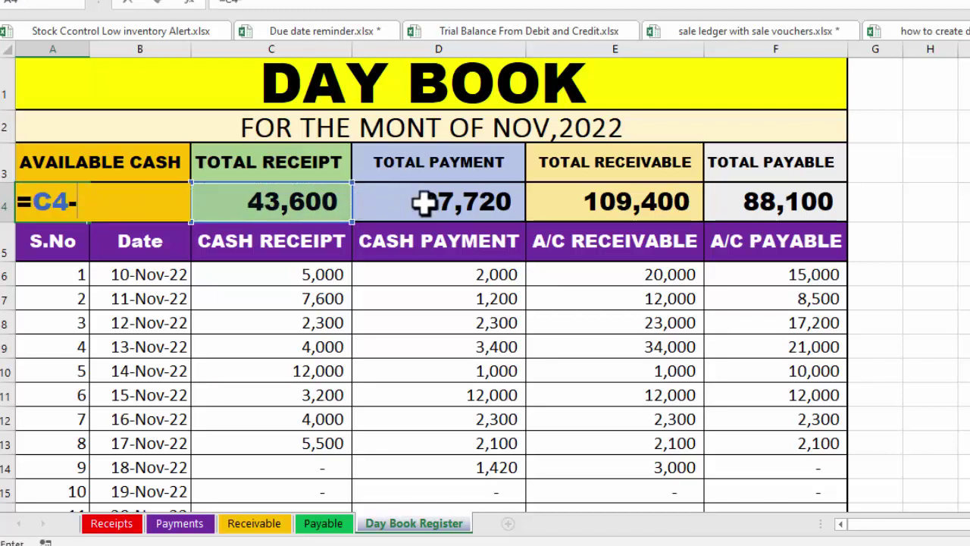
pyautogui.click(424, 202)
pyautogui.press('Return')
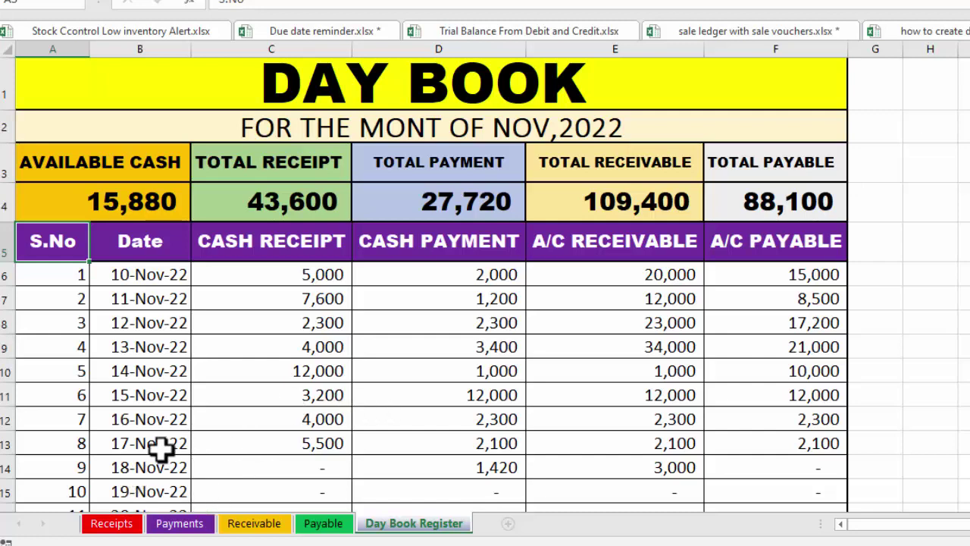
# Add an 18-Nov-22 Cash sale of 7800 on Receipts, then view the updated Day Book
pyautogui.click(129, 531)
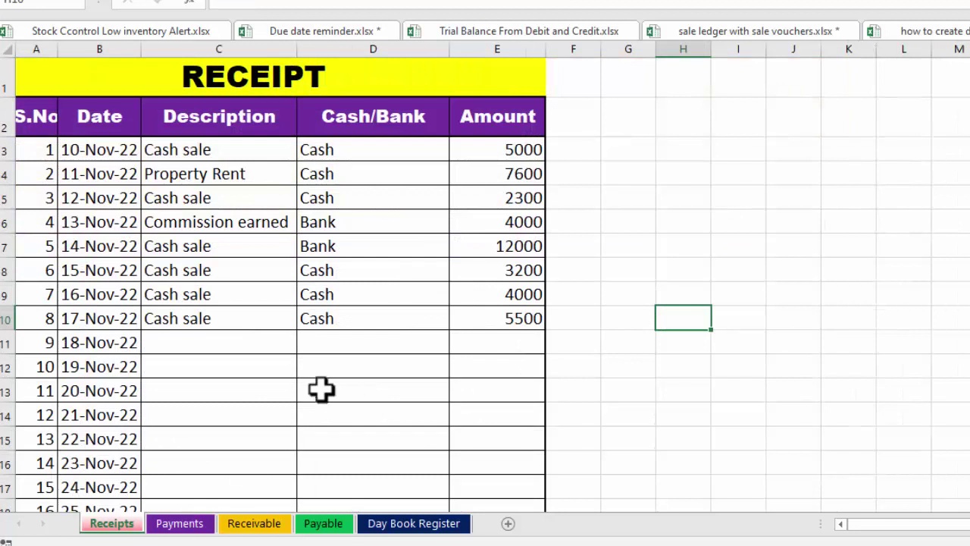
pyautogui.click(218, 340)
pyautogui.hotkey('ctrl', 'd')
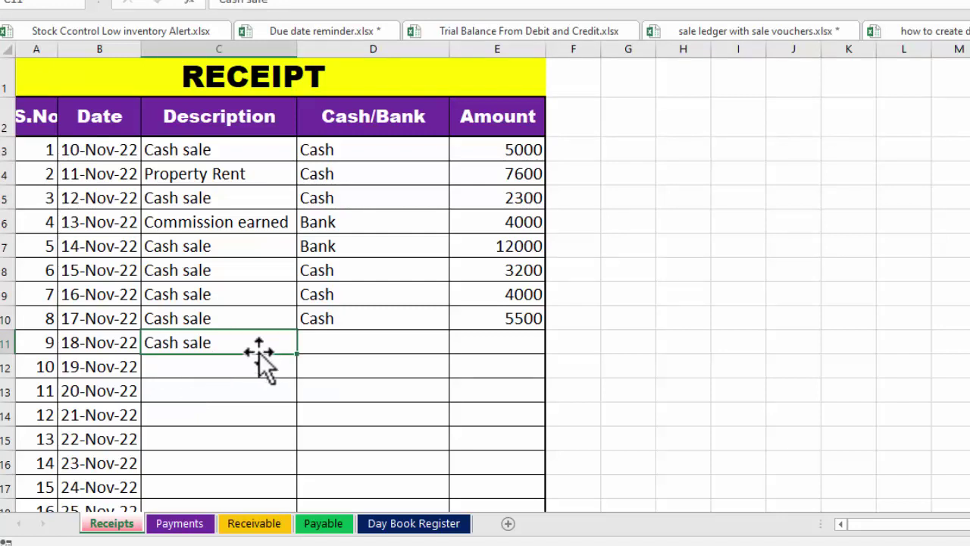
pyautogui.click(336, 341)
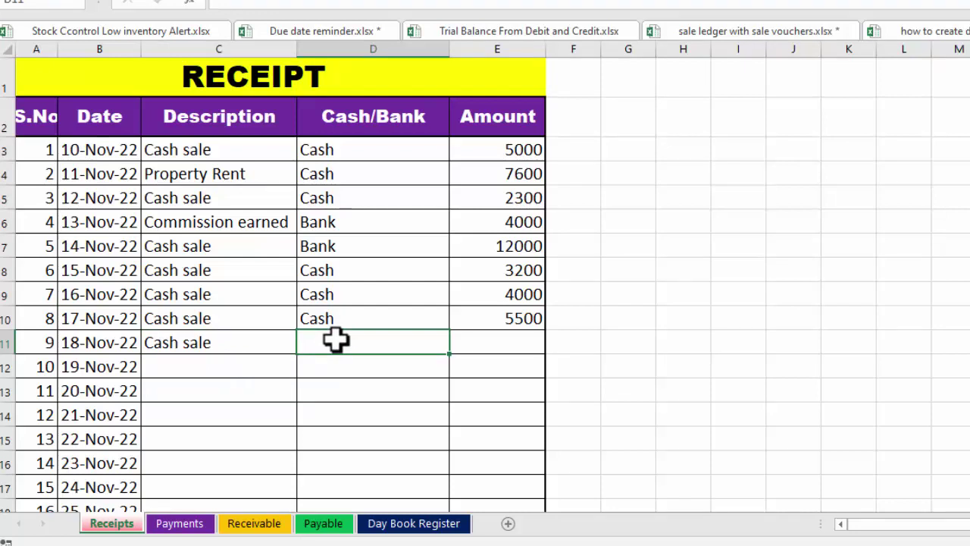
pyautogui.write('Cash')
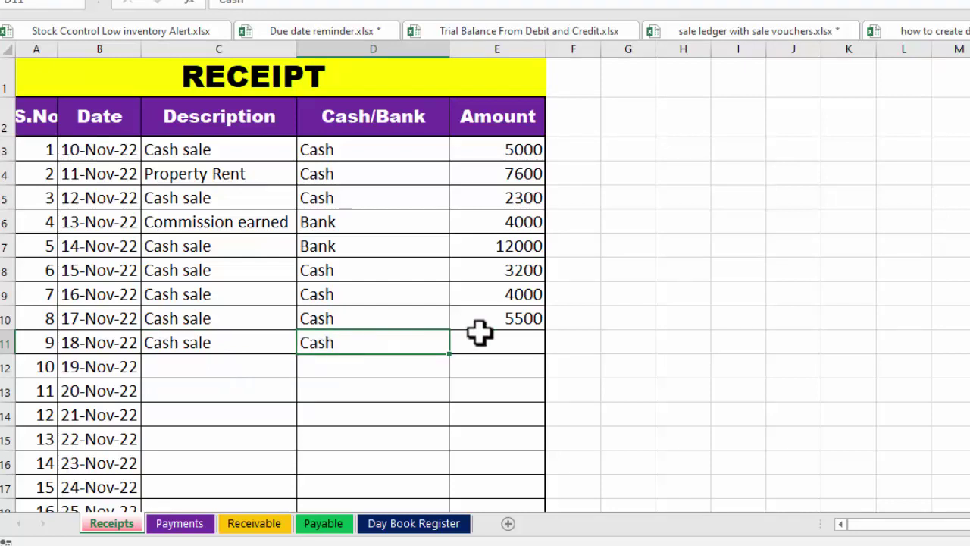
pyautogui.click(479, 332)
pyautogui.write('7800')
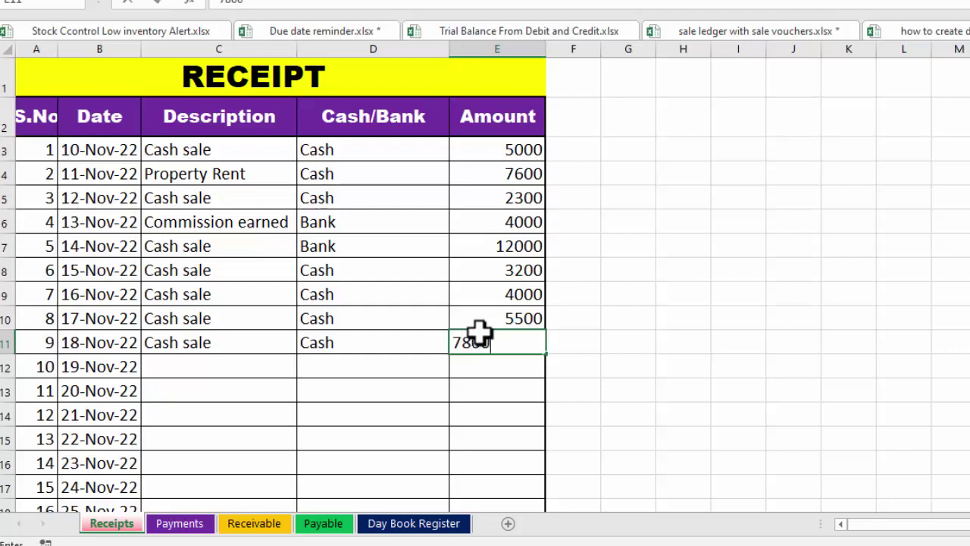
pyautogui.press('Tab')
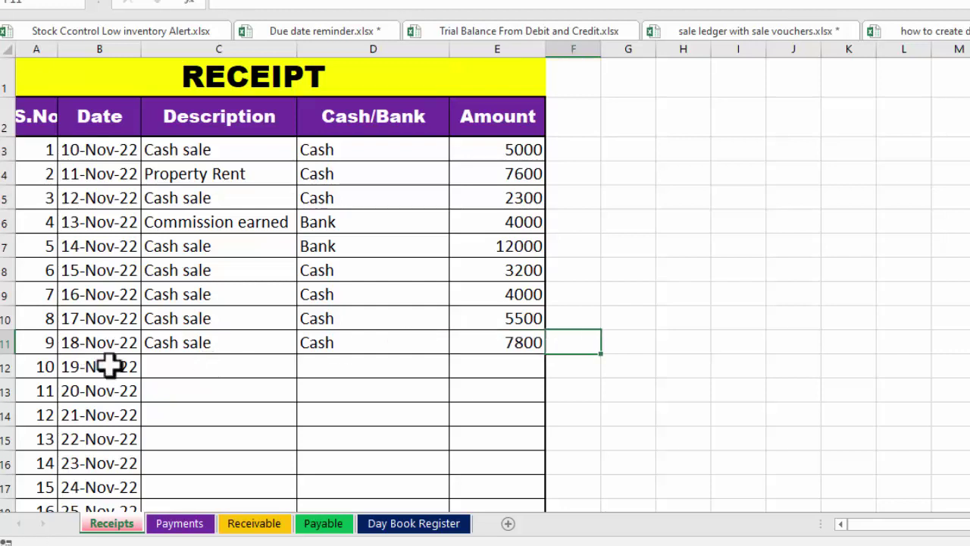
pyautogui.click(390, 523)
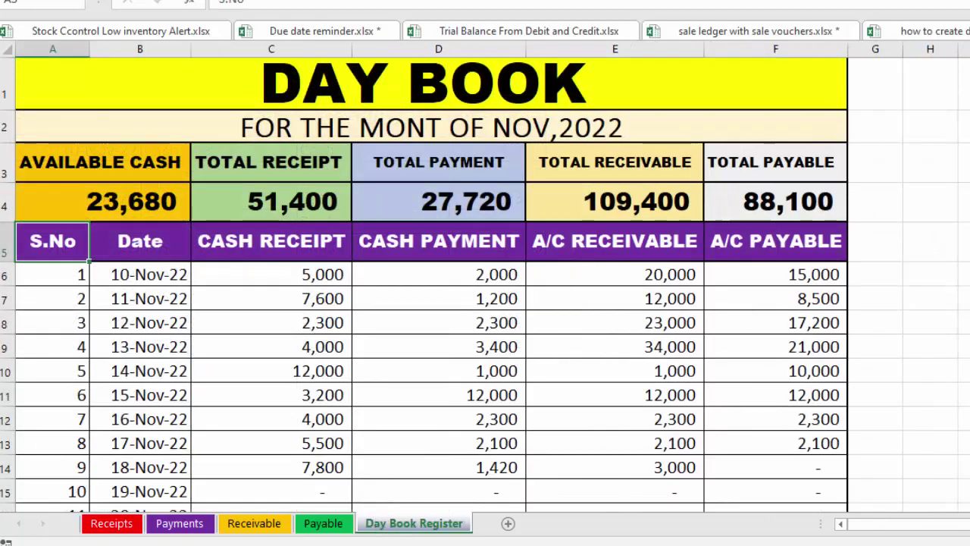
pyautogui.scroll(-2, 872, 230)
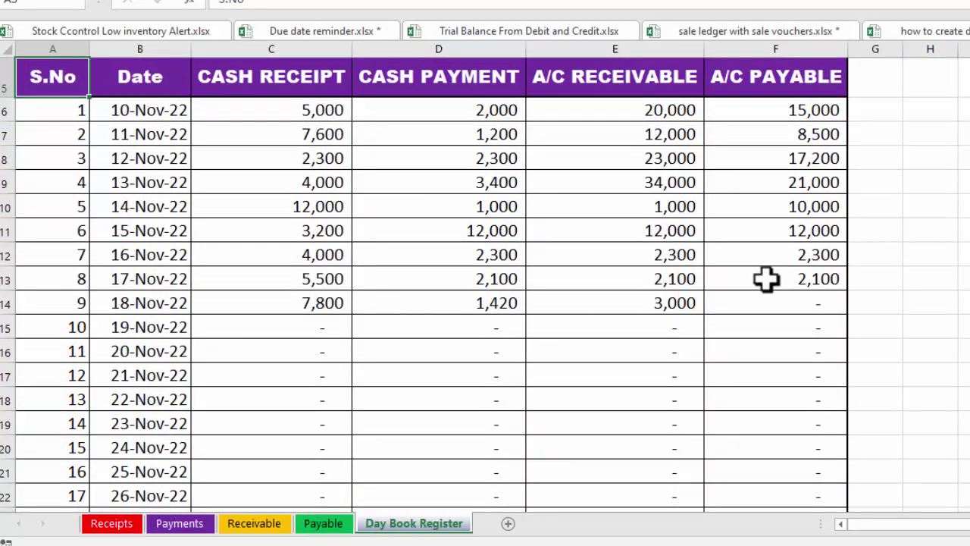
pyautogui.scroll(2, 485, 227)
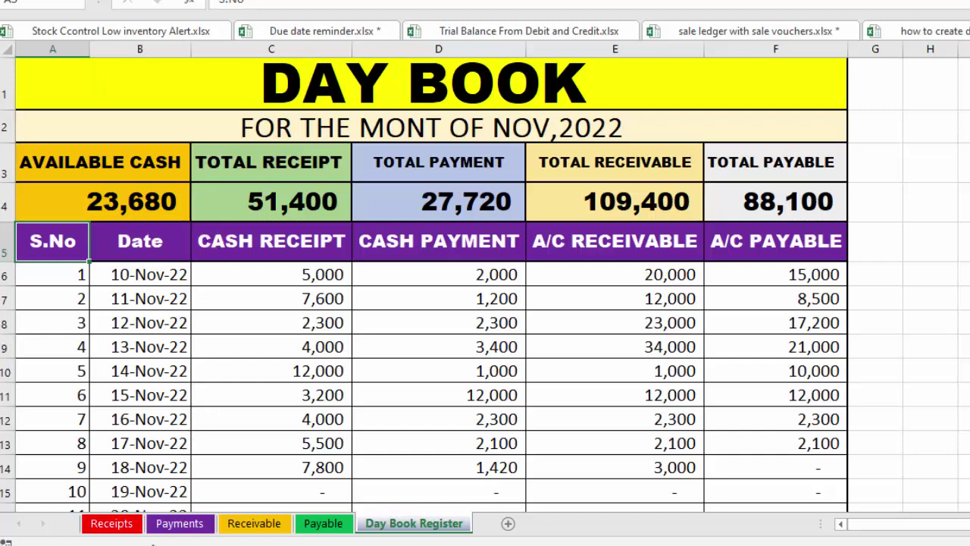
pyautogui.click(165, 525)
pyautogui.click(254, 525)
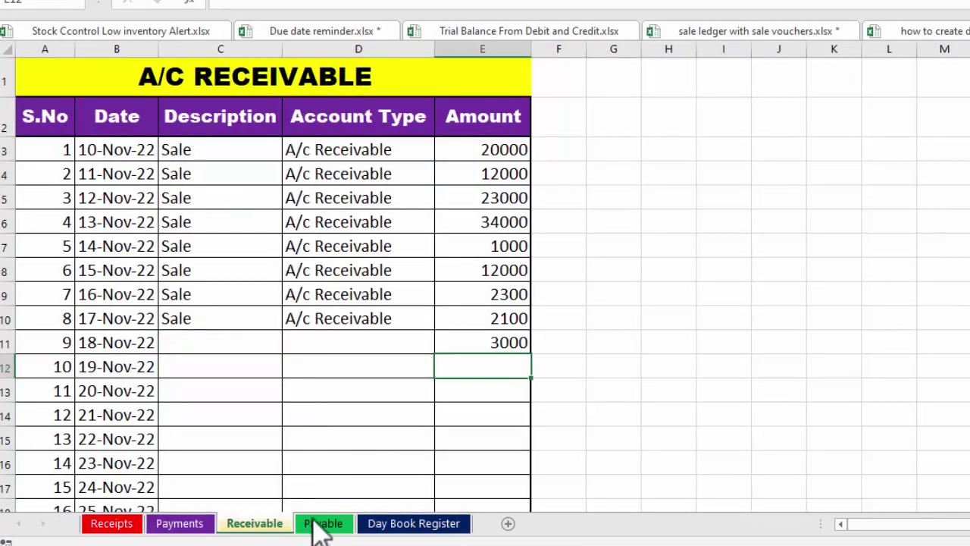
pyautogui.click(370, 525)
pyautogui.click(333, 524)
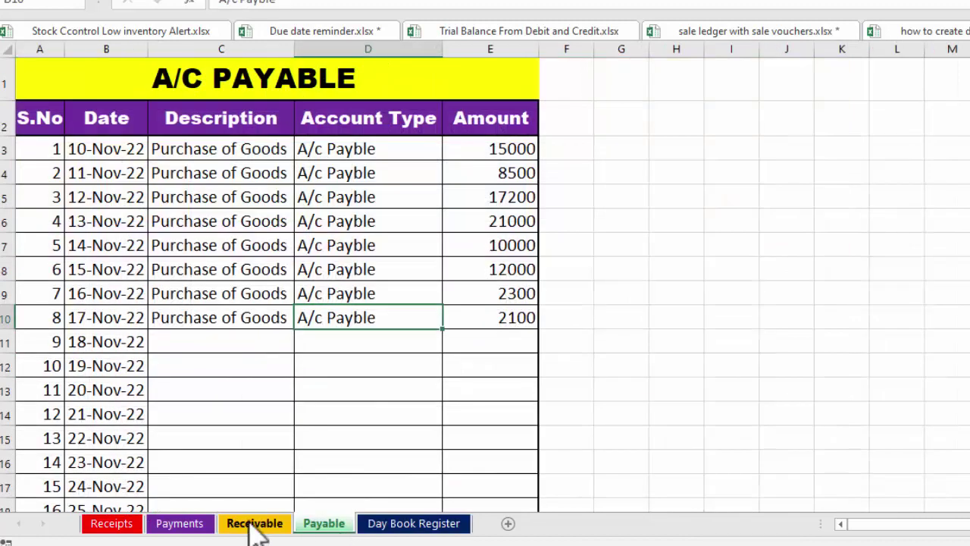
pyautogui.click(368, 526)
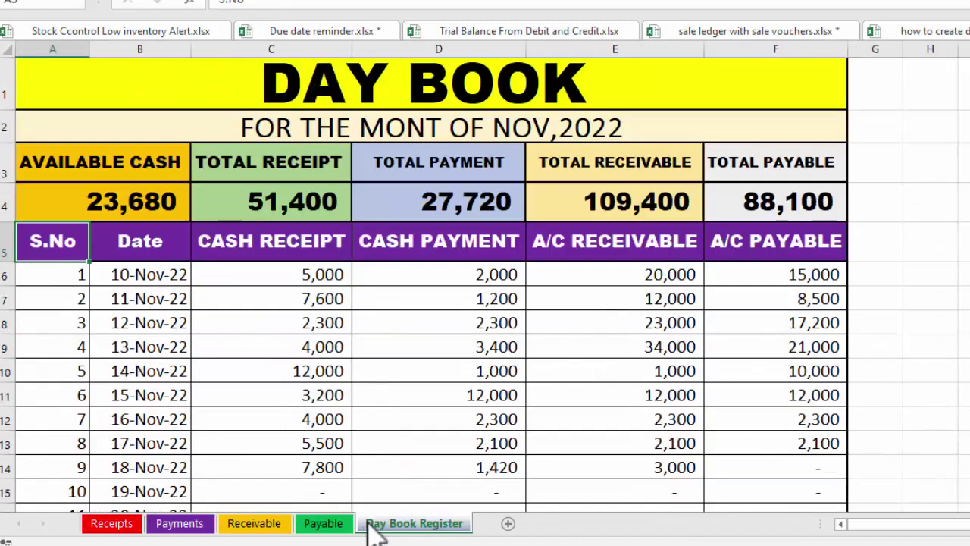